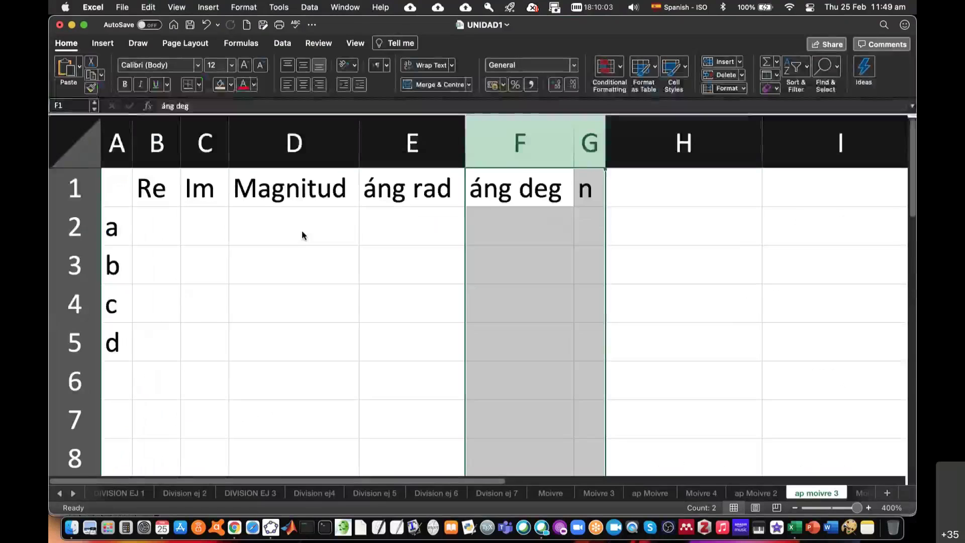
Step: Enter a's magnitude =2*pi(), angle =2*pi()/3 and exponent n 2 in row a
{"action": "left_click", "coordinate": [320, 231]}
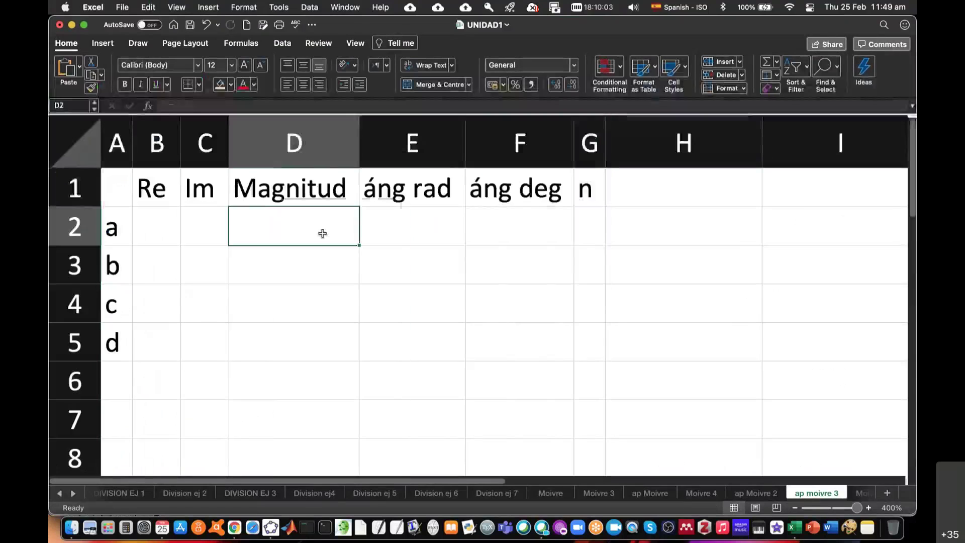
{"action": "type", "text": "=2*pi()"}
{"action": "key", "text": "Return"}
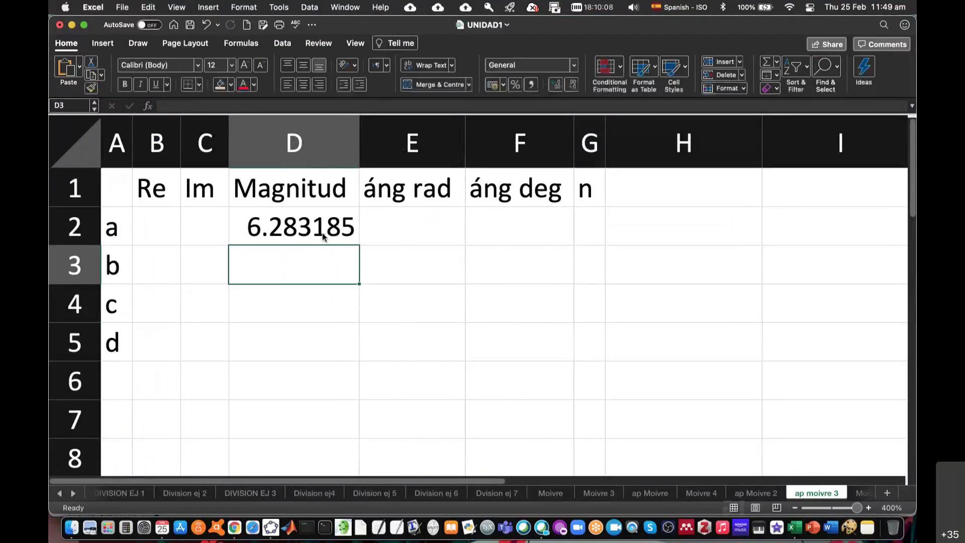
{"action": "key", "text": "super+Tab"}
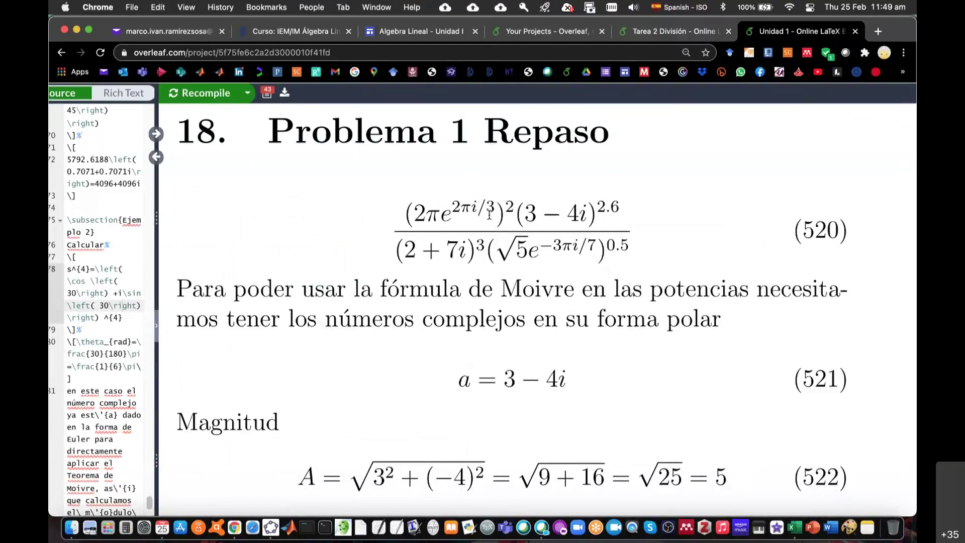
{"action": "key", "text": "super+Tab"}
{"action": "type", "text": "=2"}
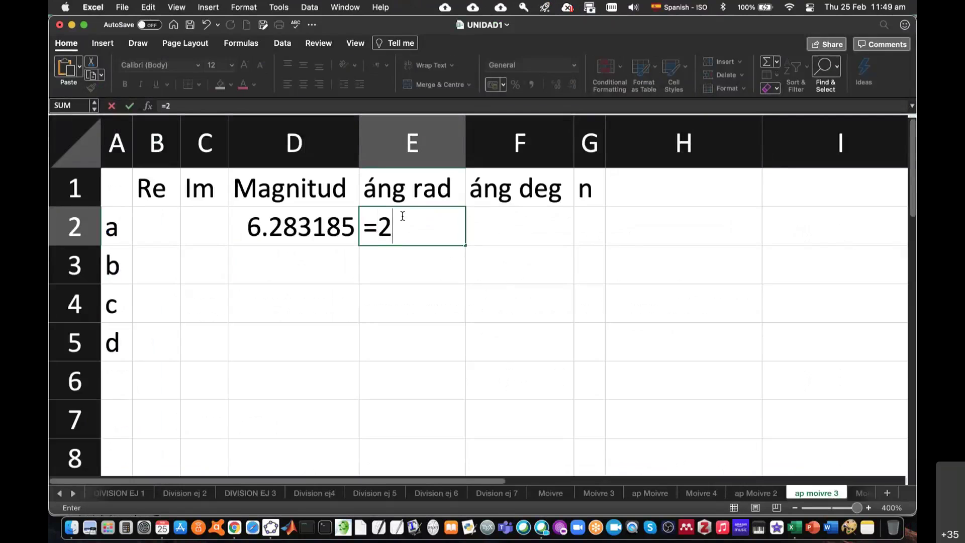
{"action": "type", "text": "*pi()/3"}
{"action": "key", "text": "Return"}
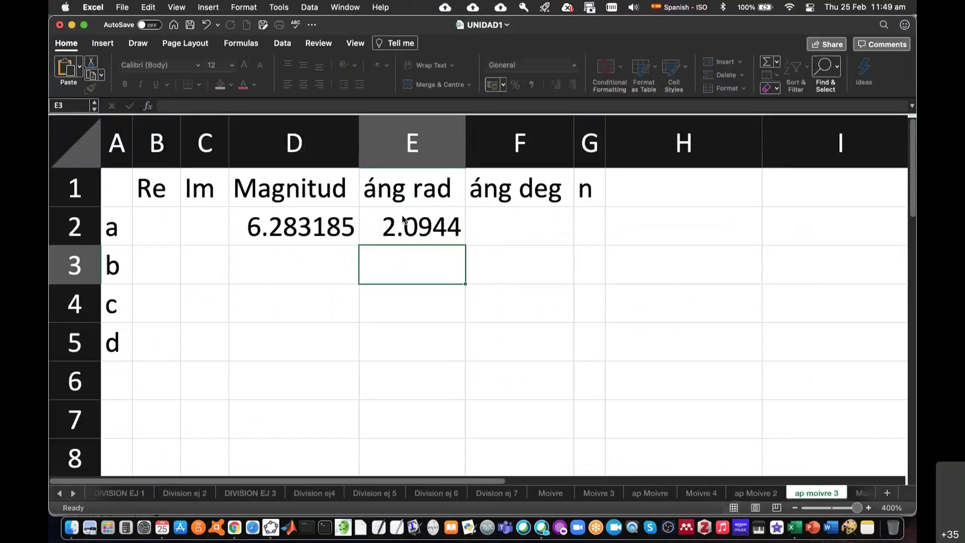
{"action": "left_click", "coordinate": [591, 222]}
{"action": "type", "text": "2"}
{"action": "key", "text": "Return"}
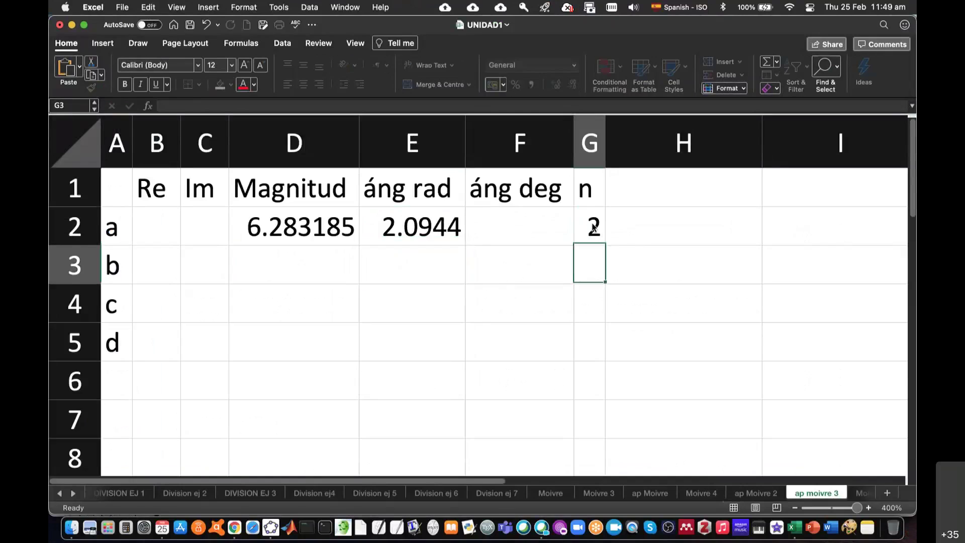
Step: Fill row b with real part 3, imaginary part -4 and exponent n 2.6, checking against Overleaf
{"action": "key", "text": "super+Tab"}
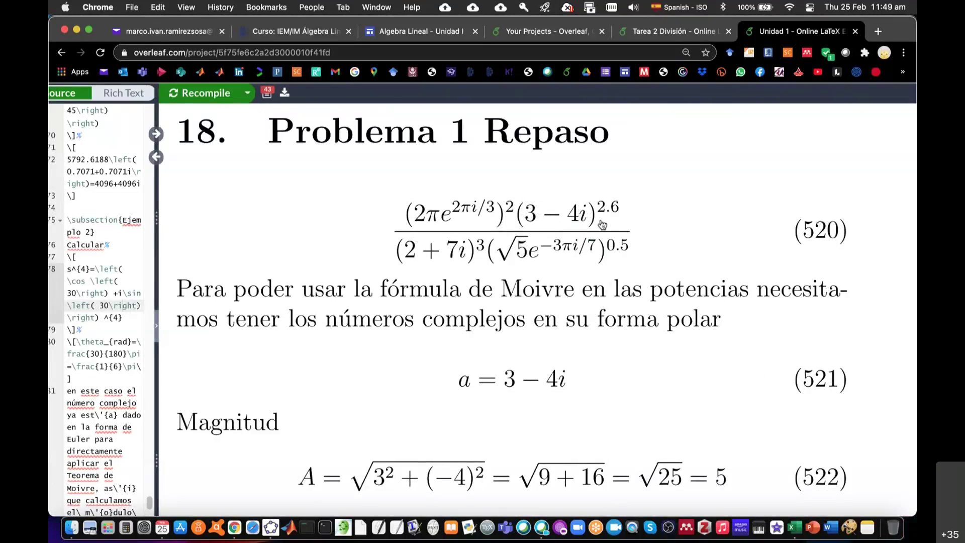
{"action": "key", "text": "super+Tab"}
{"action": "left_click", "coordinate": [165, 259]}
{"action": "type", "text": "3"}
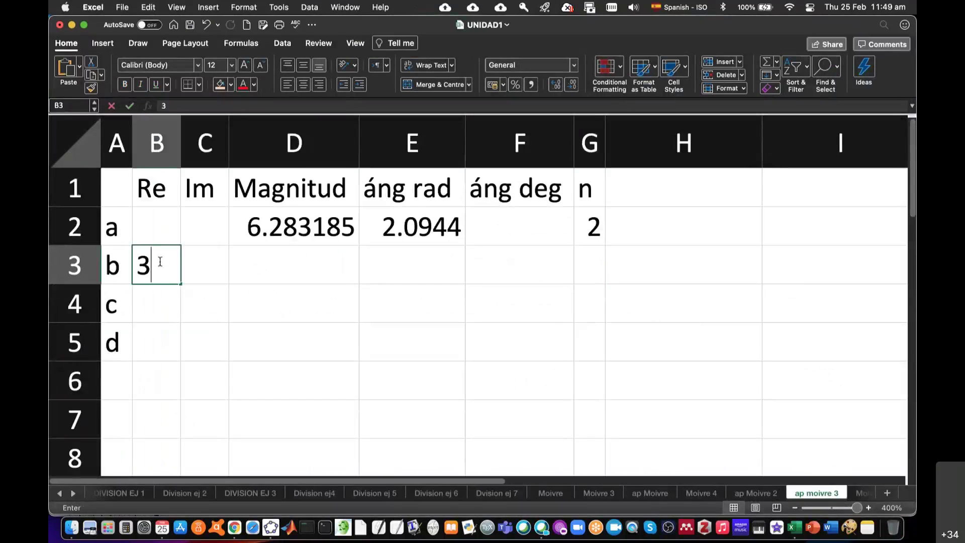
{"action": "key", "text": "Tab"}
{"action": "type", "text": "-4"}
{"action": "key", "text": "Tab"}
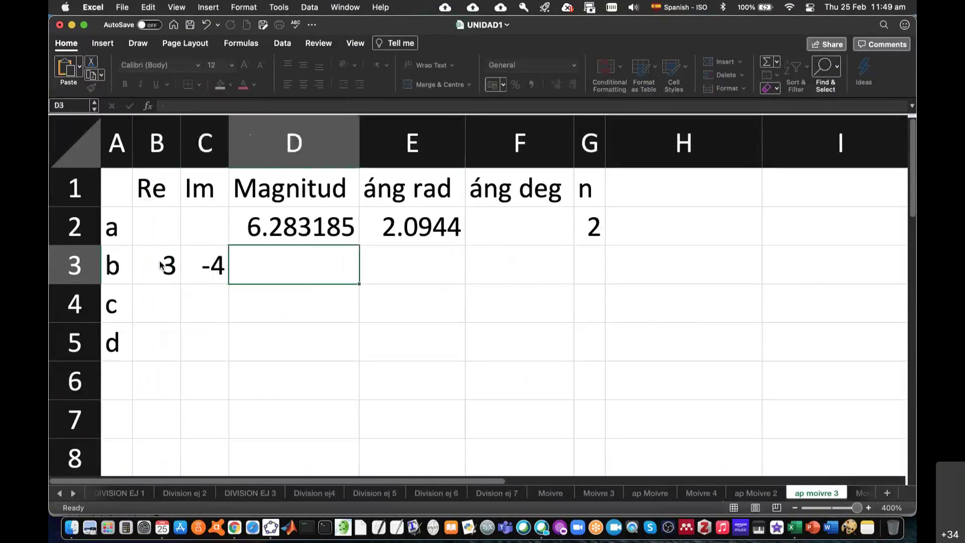
{"action": "key", "text": "Tab"}
{"action": "key", "text": "Tab"}
{"action": "key", "text": "Tab"}
{"action": "type", "text": "3"}
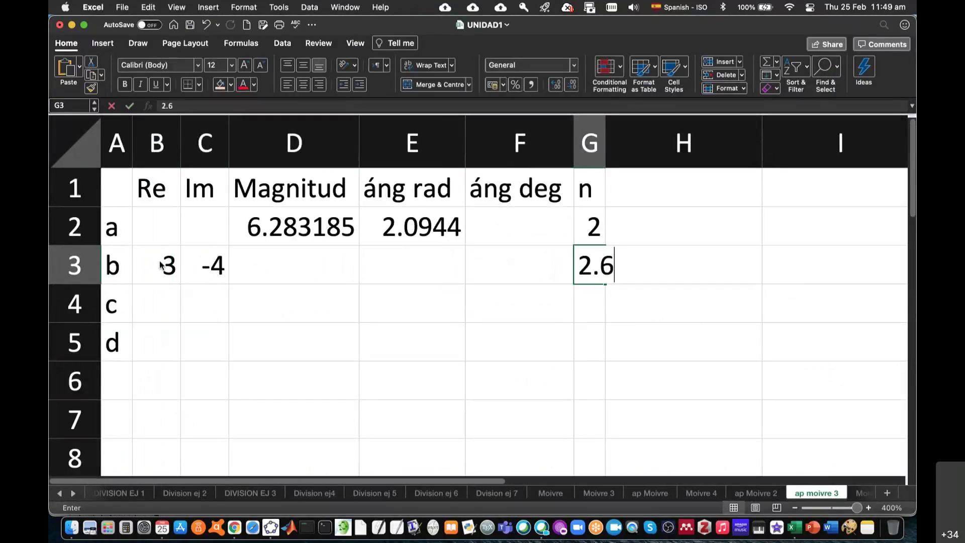
{"action": "key", "text": "Return"}
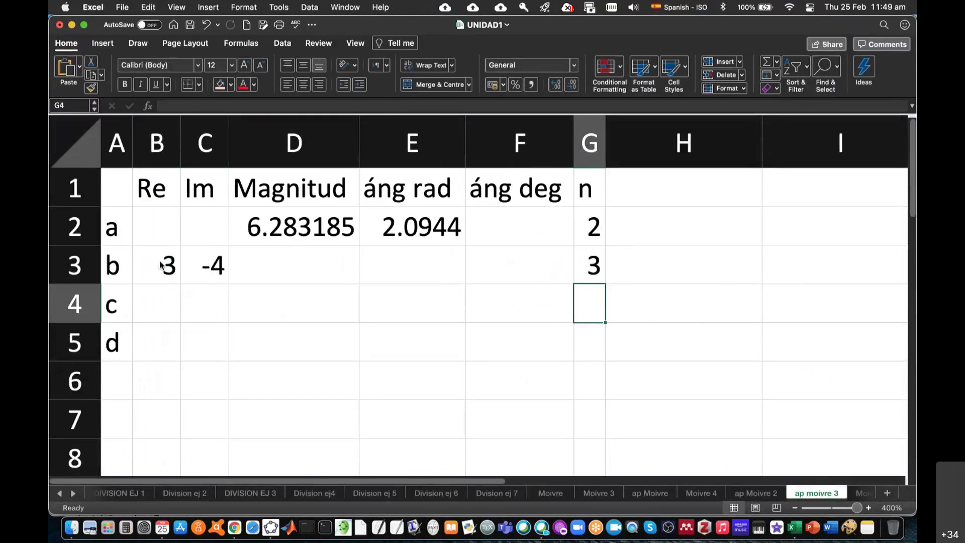
{"action": "key", "text": "super+Tab"}
{"action": "key", "text": "super+Tab"}
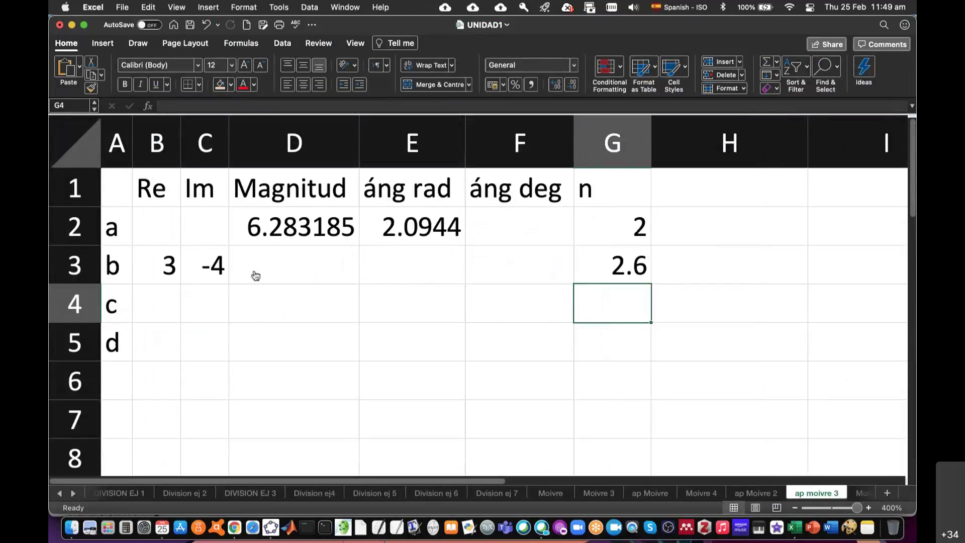
{"action": "key", "text": "super+Tab"}
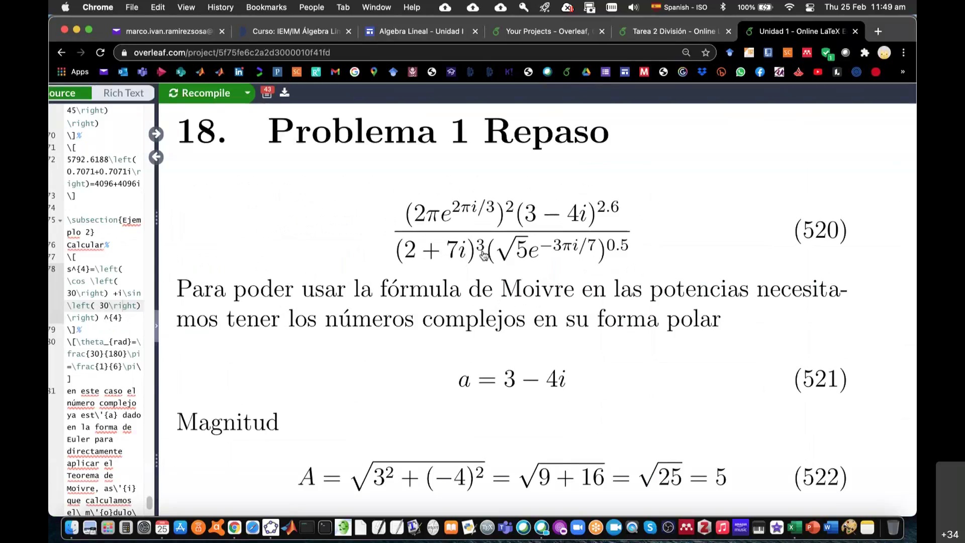
Step: Enter c's real part 2, imaginary part 7 and exponent n 3
{"action": "key", "text": "super+Tab"}
{"action": "type", "text": "2"}
{"action": "key", "text": "Tab"}
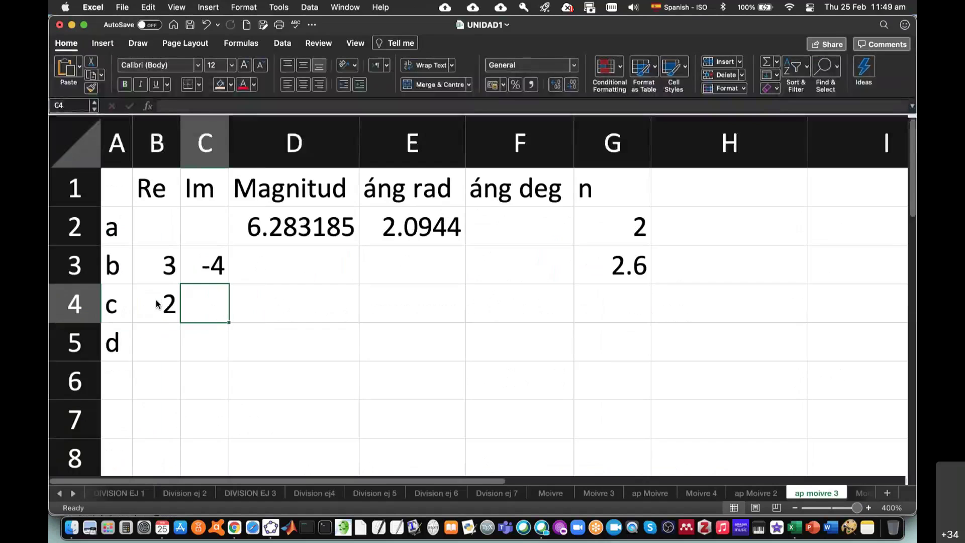
{"action": "type", "text": "7"}
{"action": "left_click", "coordinate": [598, 299]}
{"action": "type", "text": "3"}
Step: Enter d's magnitude =sqrt(5), angle =-3*pi()/7 and exponent n 0.5
{"action": "key", "text": "super+Tab"}
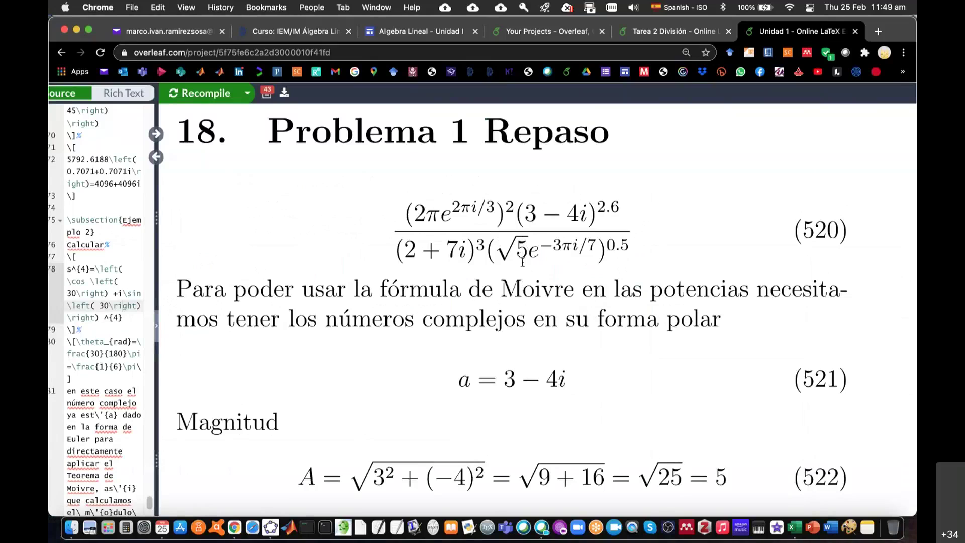
{"action": "key", "text": "super+Tab"}
{"action": "left_click", "coordinate": [284, 336]}
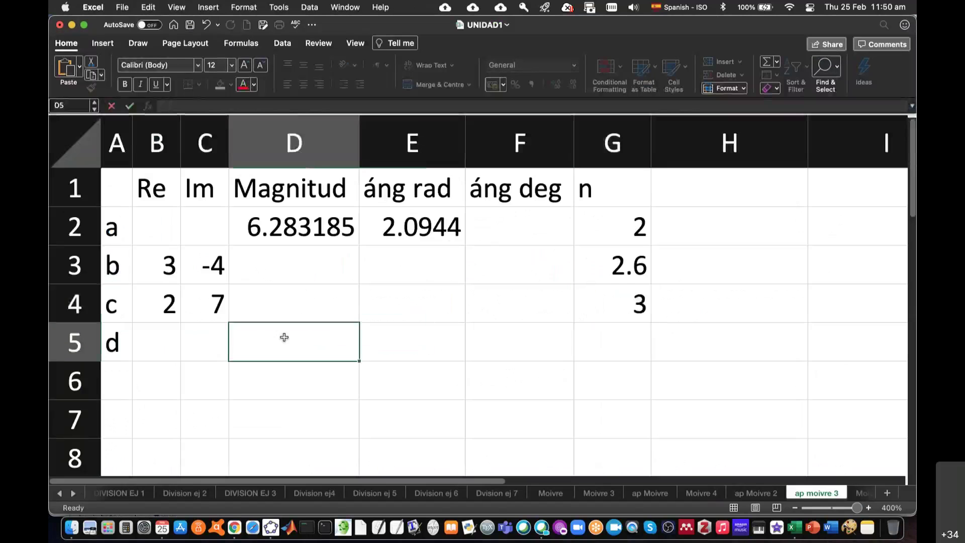
{"action": "type", "text": "=sqrt"}
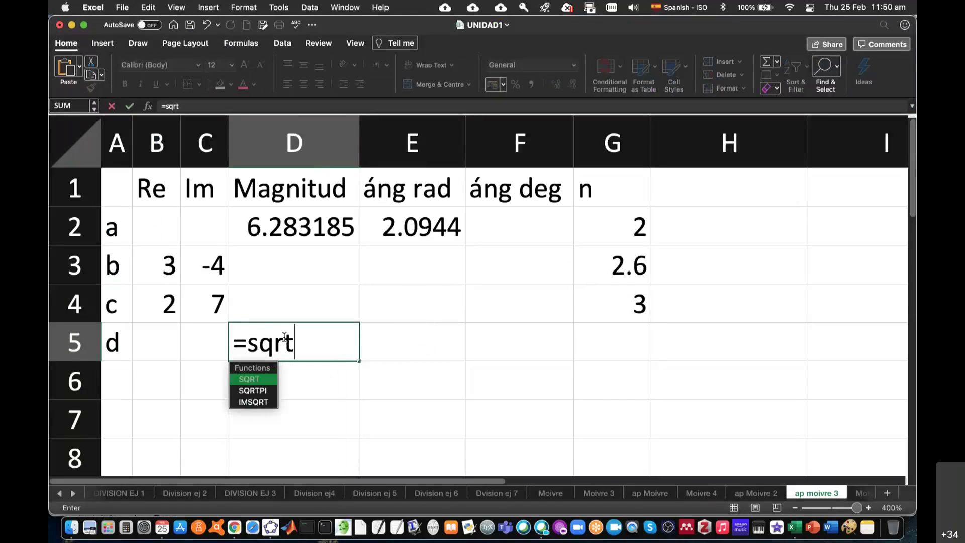
{"action": "type", "text": "(5)"}
{"action": "key", "text": "Return"}
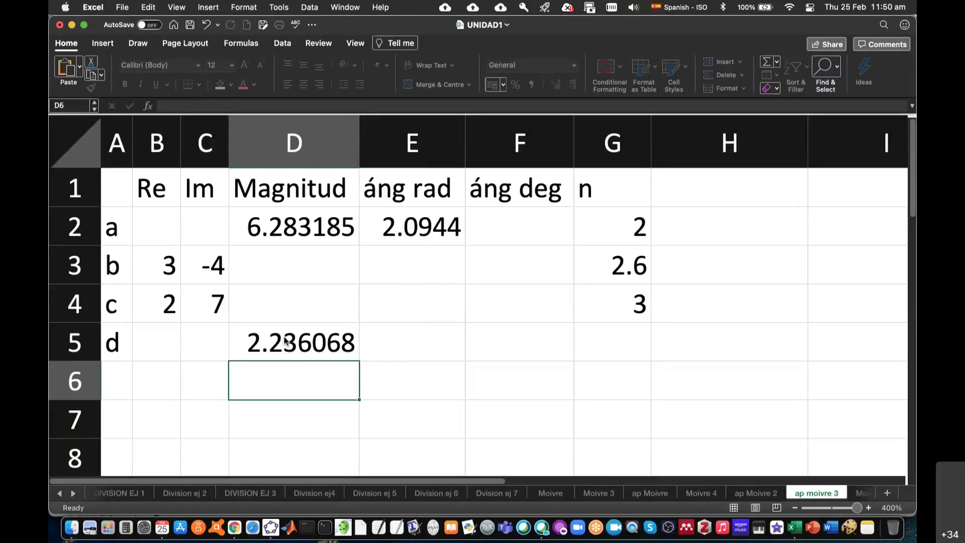
{"action": "key", "text": "super+Tab"}
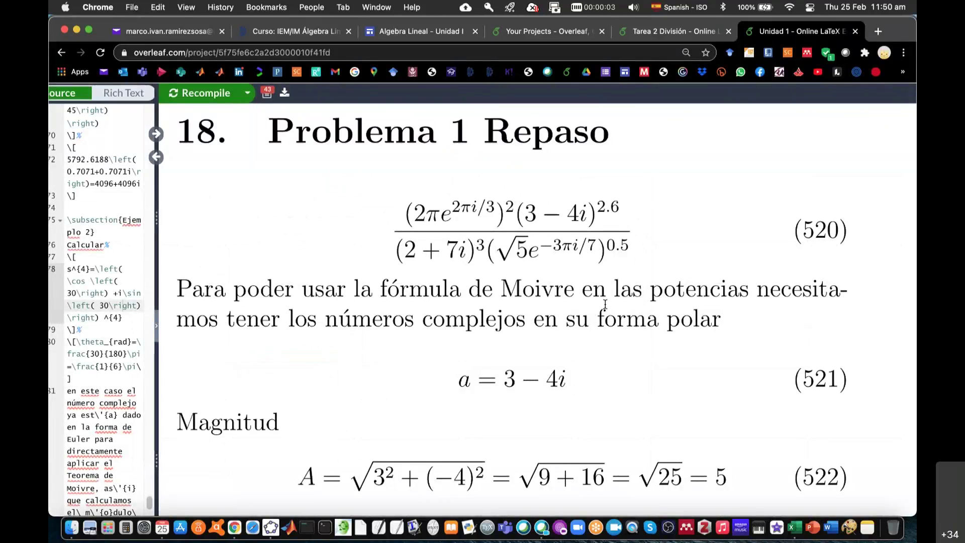
{"action": "key", "text": "super+Tab"}
{"action": "left_click", "coordinate": [412, 340]}
{"action": "type", "text": "=-3*pi()/7"}
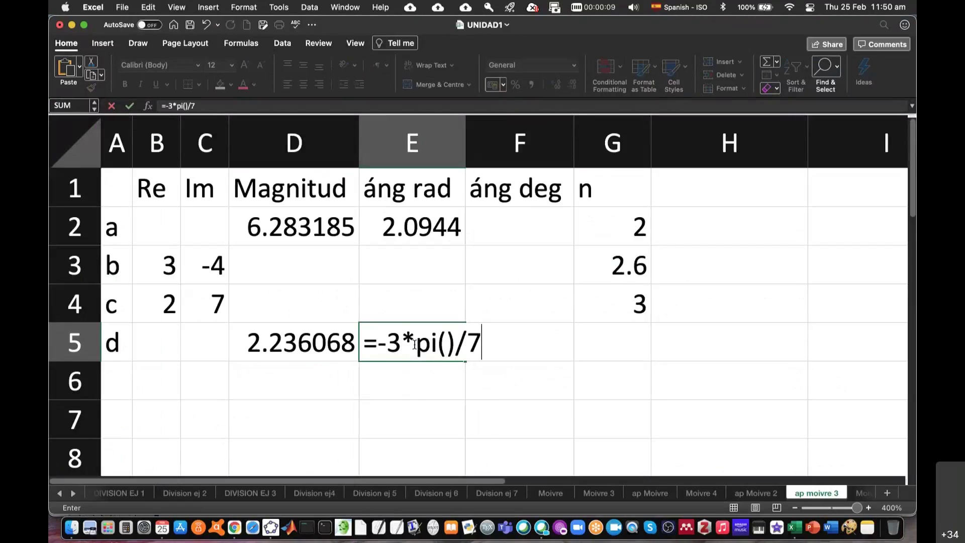
{"action": "key", "text": "Return"}
{"action": "left_click", "coordinate": [613, 334]}
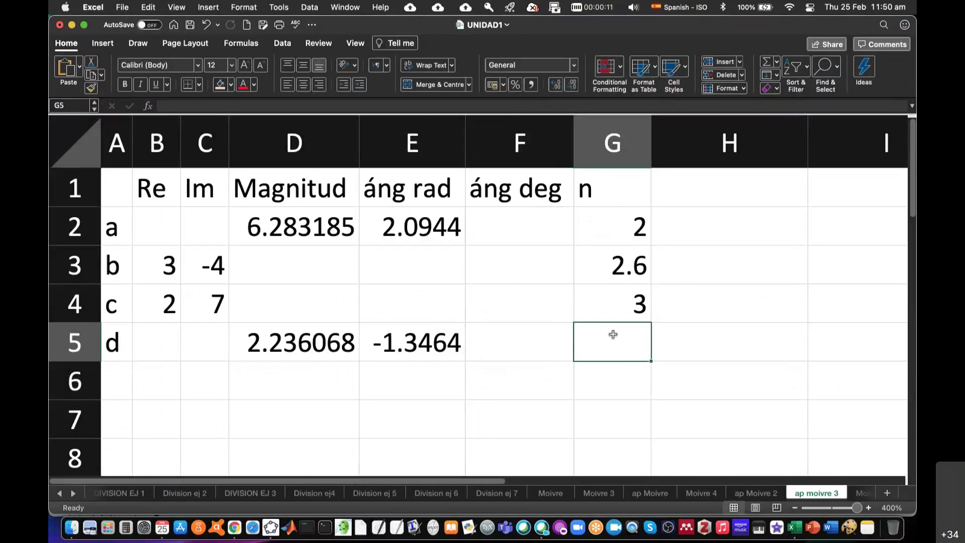
{"action": "type", "text": "0.5"}
{"action": "key", "text": "Return"}
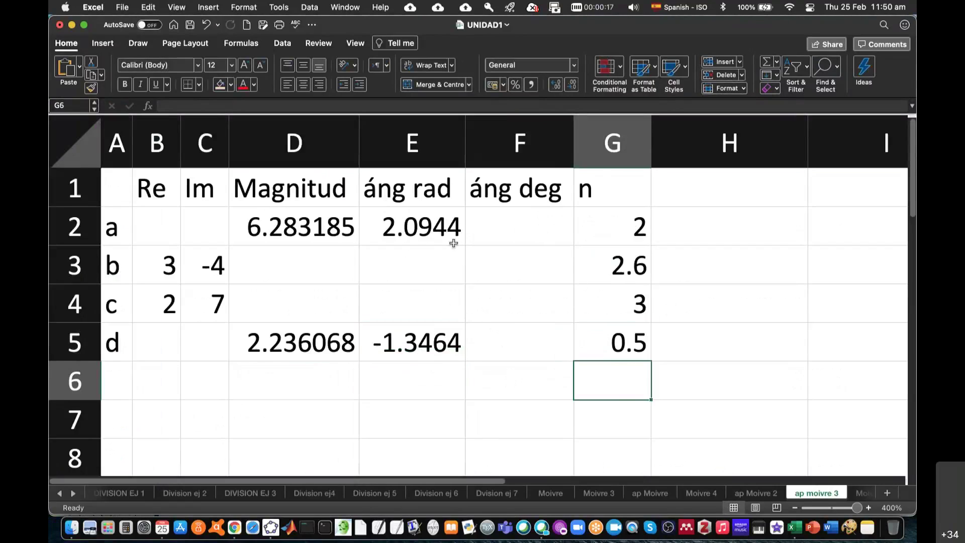
Step: Compute a's real part in B2 as =D2*cos(E2), giving -3.14
{"action": "left_click", "coordinate": [153, 234]}
{"action": "type", "text": "="}
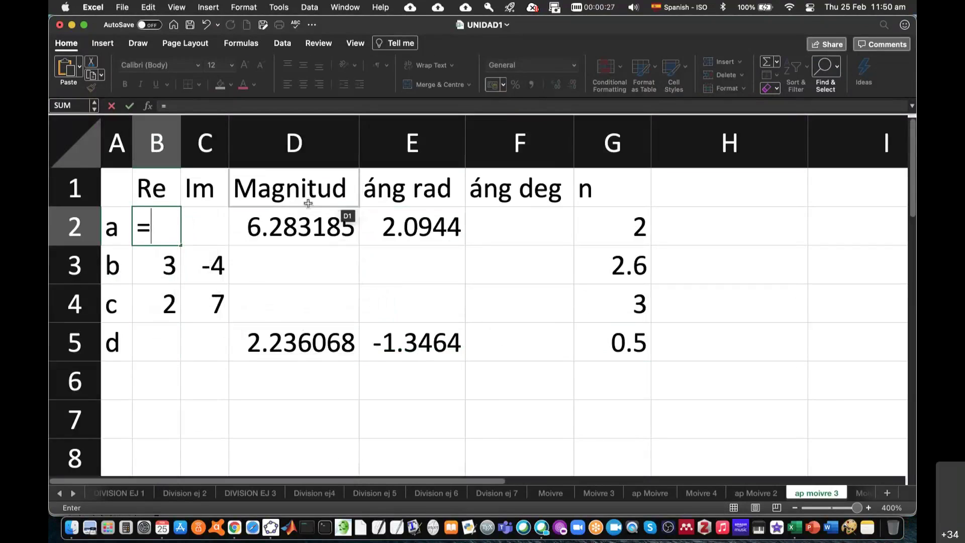
{"action": "left_click", "coordinate": [289, 226]}
{"action": "type", "text": "*cos("}
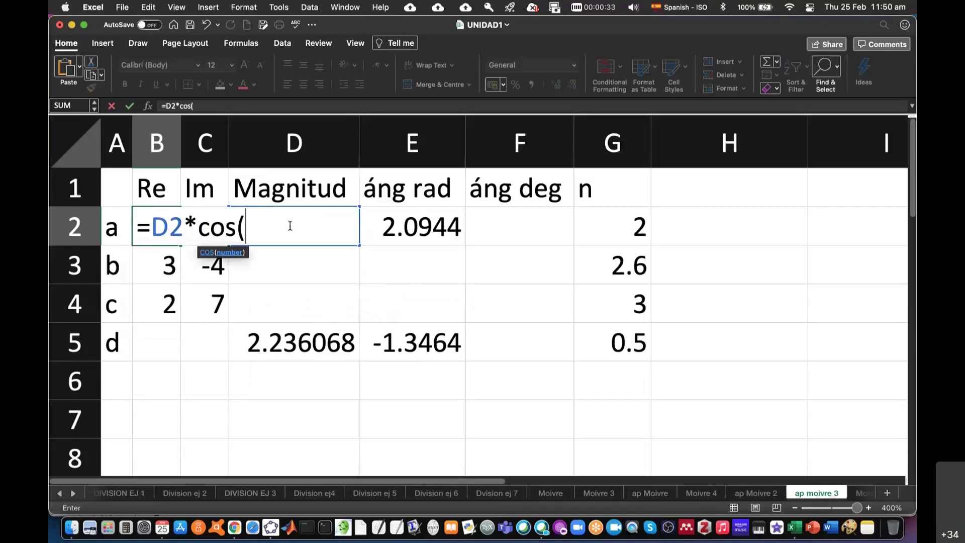
{"action": "left_click", "coordinate": [408, 229]}
{"action": "type", "text": ")"}
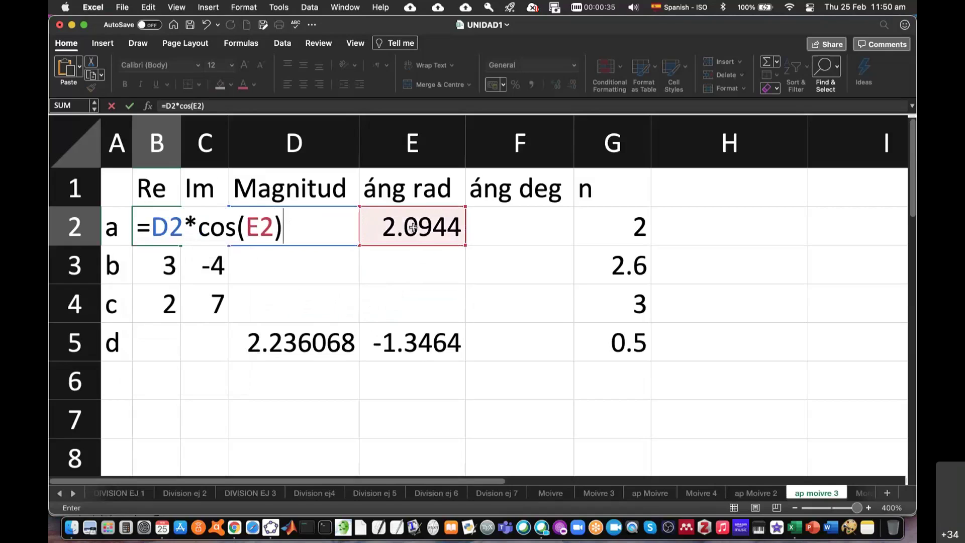
{"action": "key", "text": "Return"}
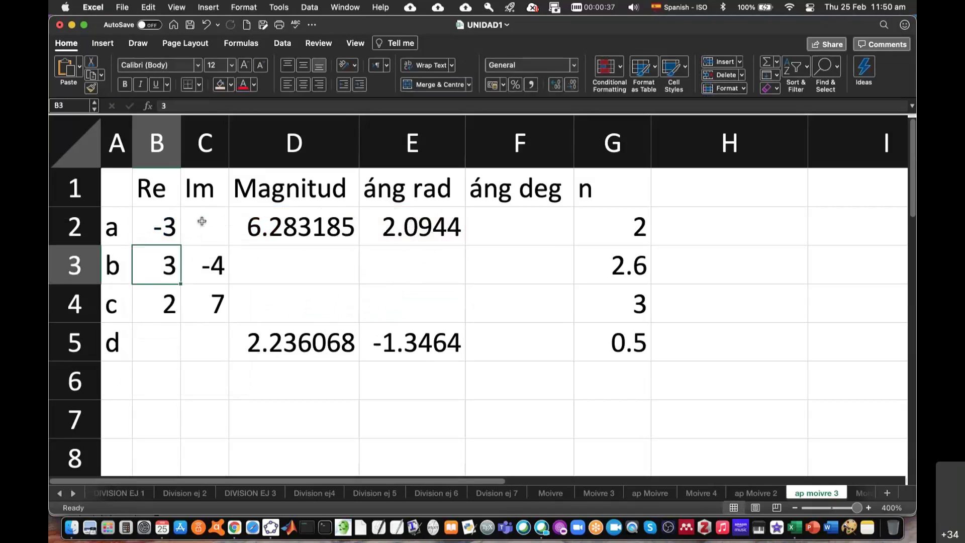
Step: Compute a's imaginary part 5.441 in C2 with a sine formula, widening columns B and C
{"action": "left_click", "coordinate": [202, 223]}
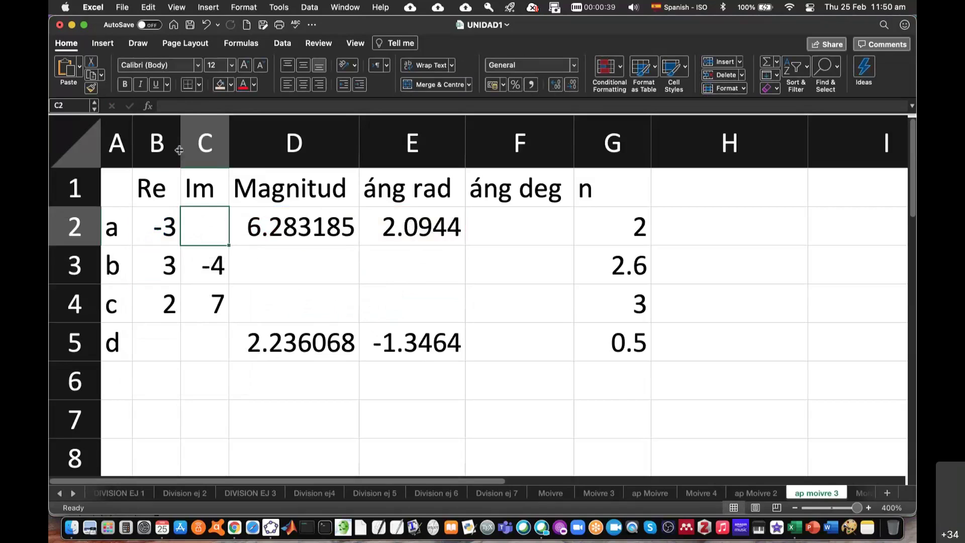
{"action": "left_click_drag", "start_coordinate": [181, 150], "coordinate": [217, 149]}
{"action": "type", "text": "="}
{"action": "left_click", "coordinate": [327, 231]}
{"action": "type", "text": "*"}
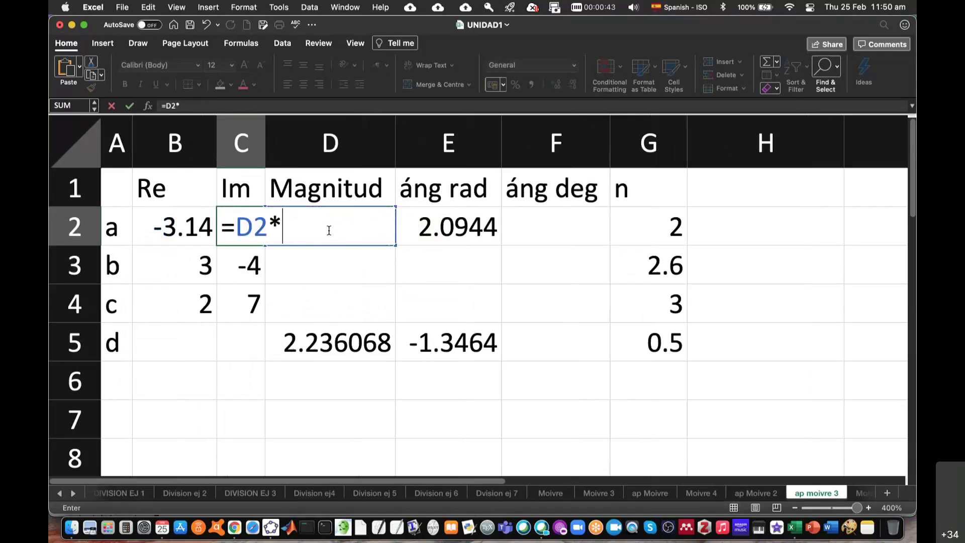
{"action": "type", "text": "sin("}
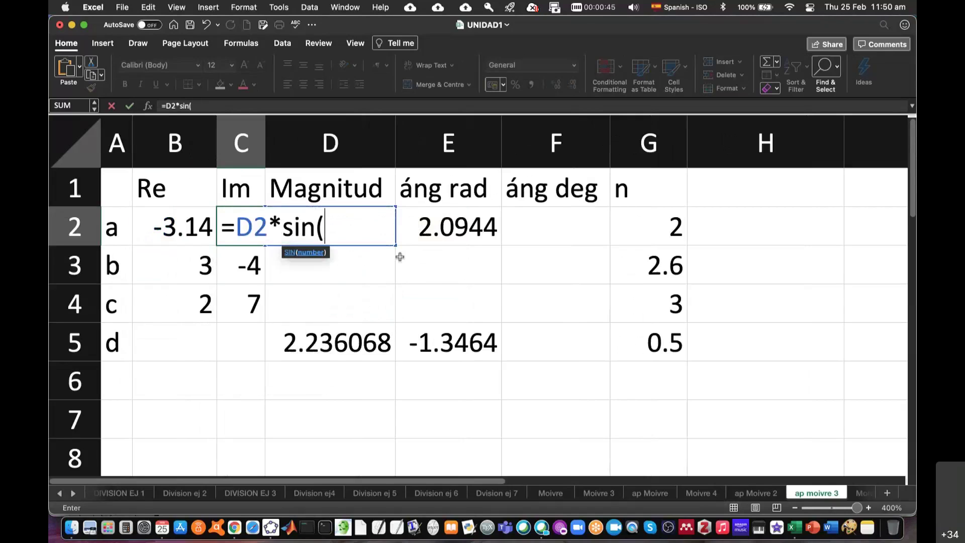
{"action": "left_click", "coordinate": [441, 222]}
{"action": "key", "text": "Return"}
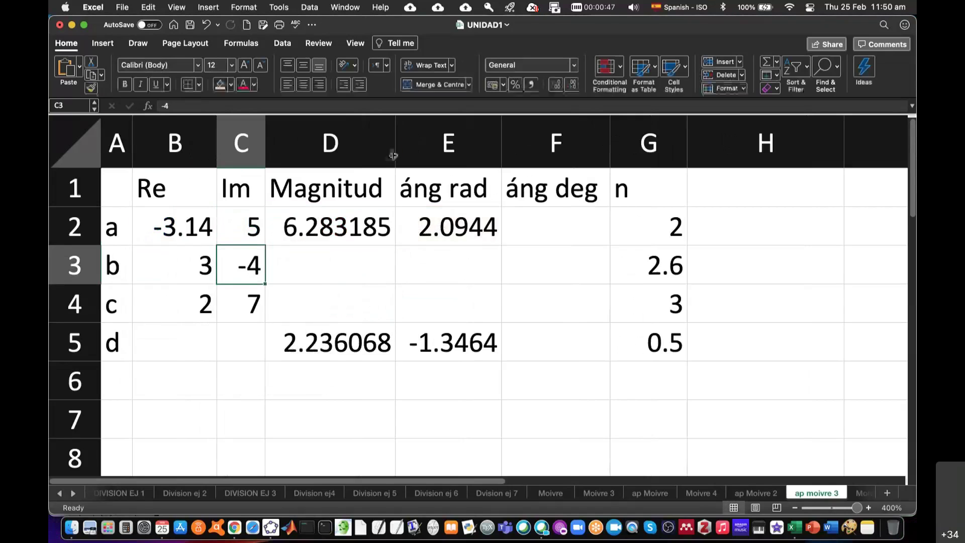
{"action": "left_click_drag", "start_coordinate": [266, 144], "coordinate": [301, 143]}
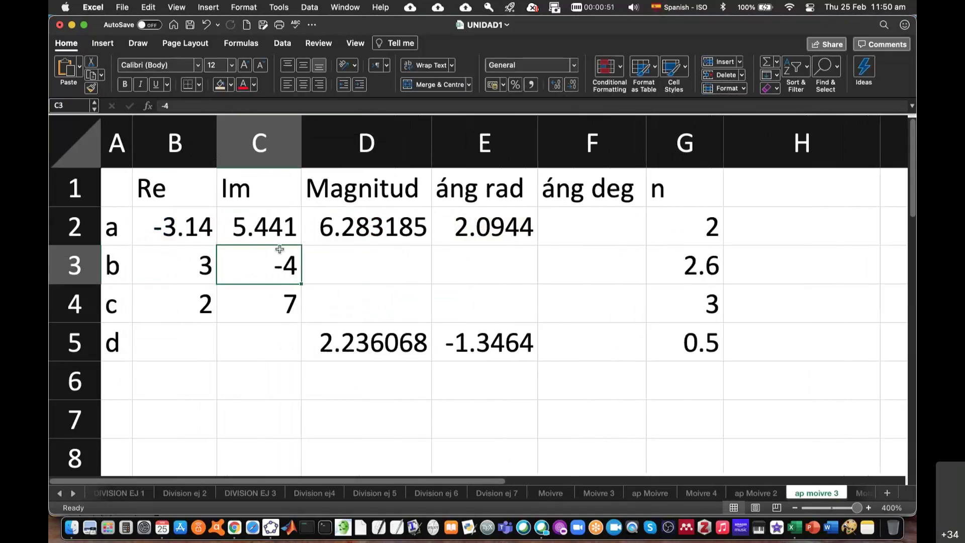
{"action": "left_click", "coordinate": [327, 265]}
Step: Enter =sqrt(B3^2+C3^2) in D3 so b's magnitude reads 5
{"action": "type", "text": "=sqrt"}
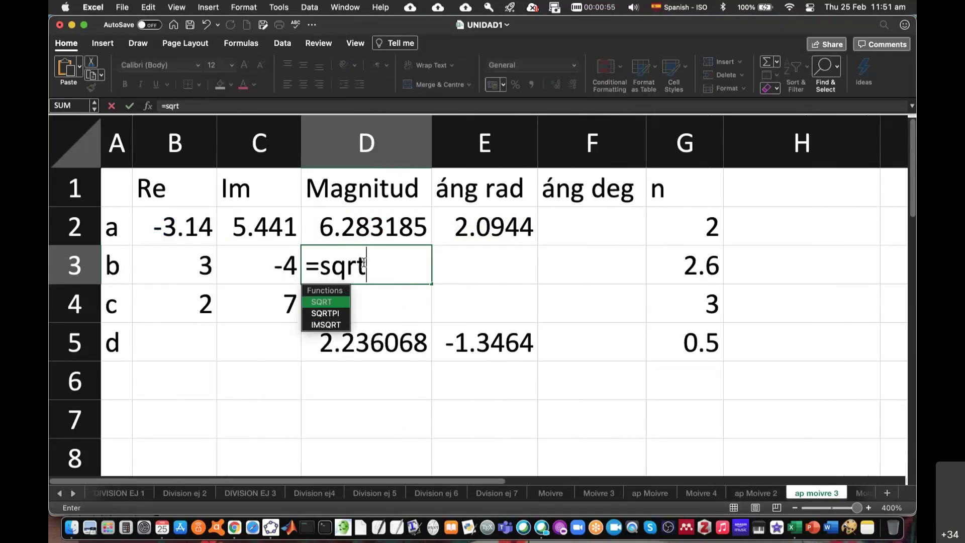
{"action": "type", "text": "("}
{"action": "left_click", "coordinate": [194, 259]}
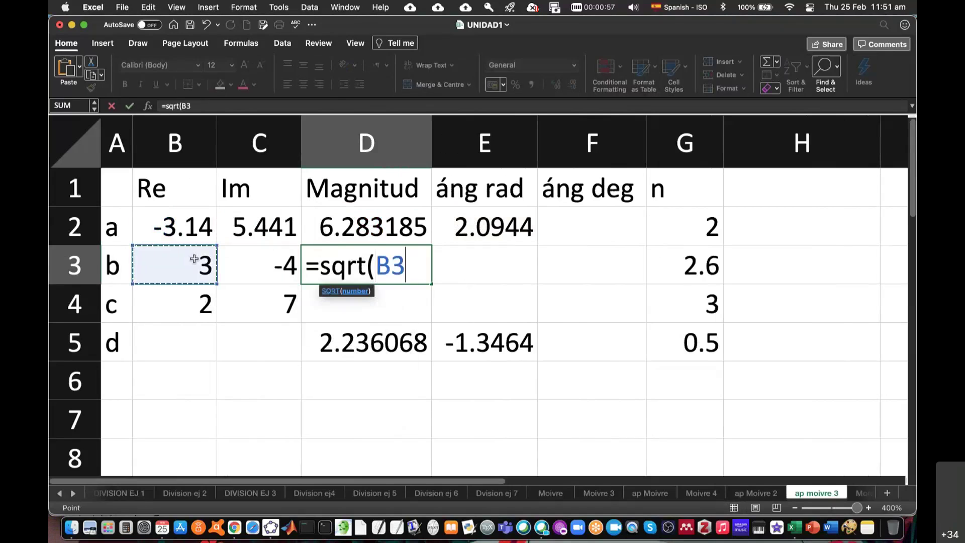
{"action": "type", "text": "^2+"}
{"action": "left_click", "coordinate": [256, 266]}
{"action": "type", "text": "^2)"}
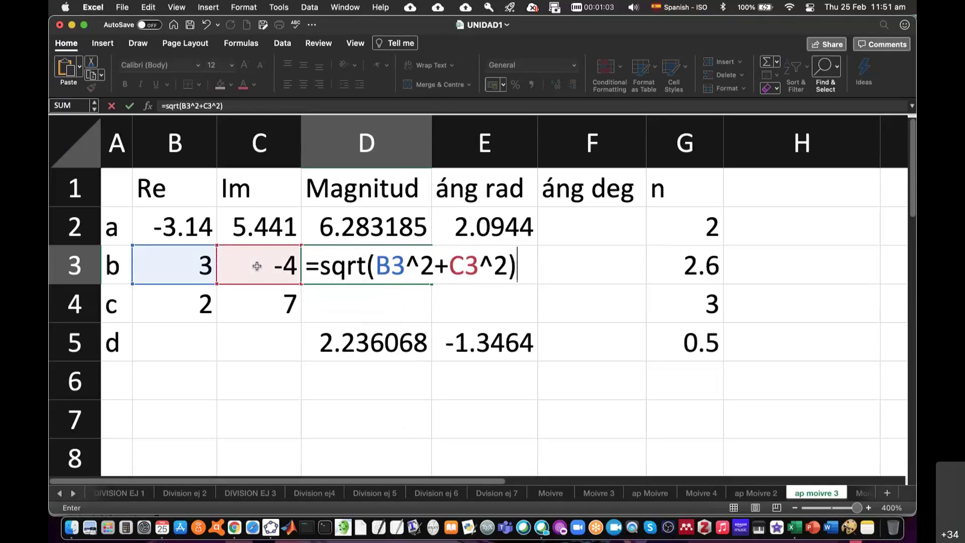
{"action": "key", "text": "Return"}
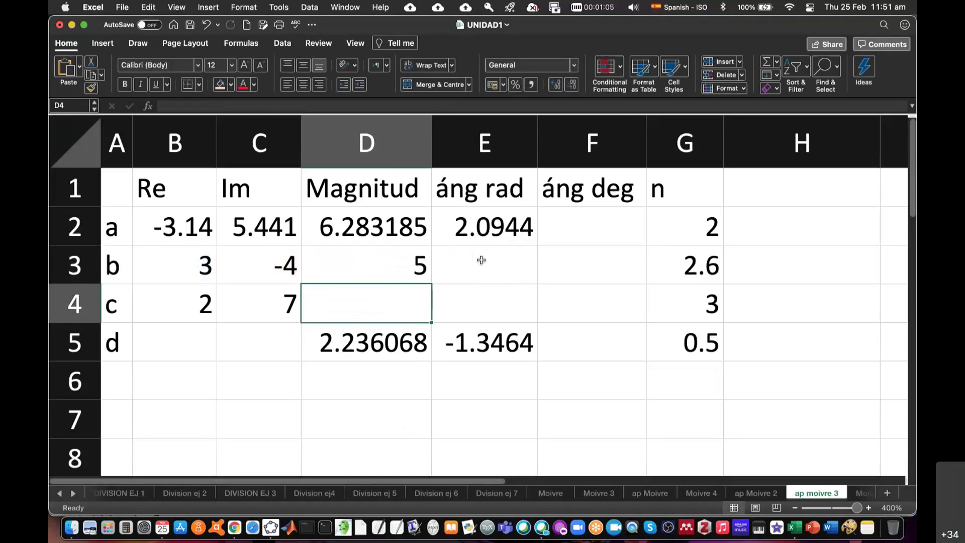
{"action": "left_click", "coordinate": [481, 261]}
{"action": "type", "text": "="}
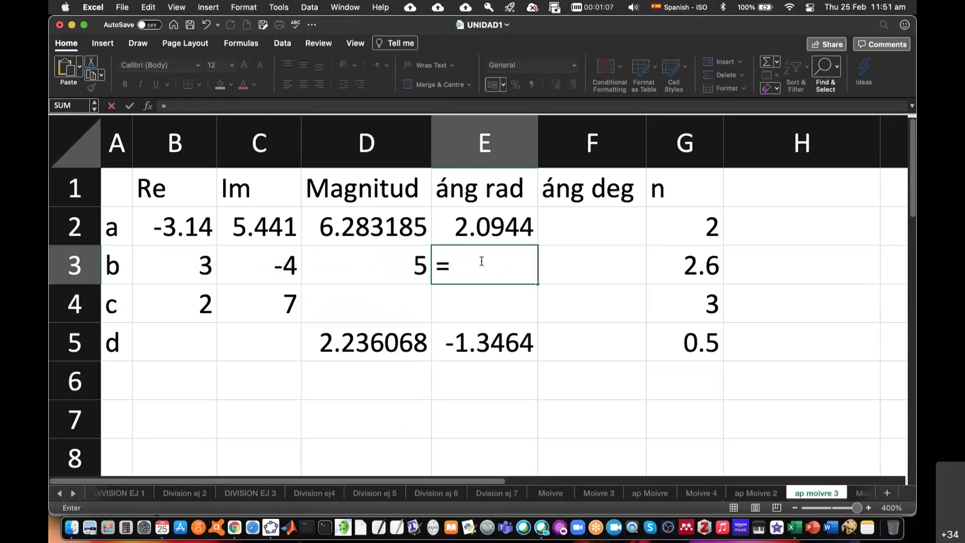
{"action": "key", "text": "BackSpace"}
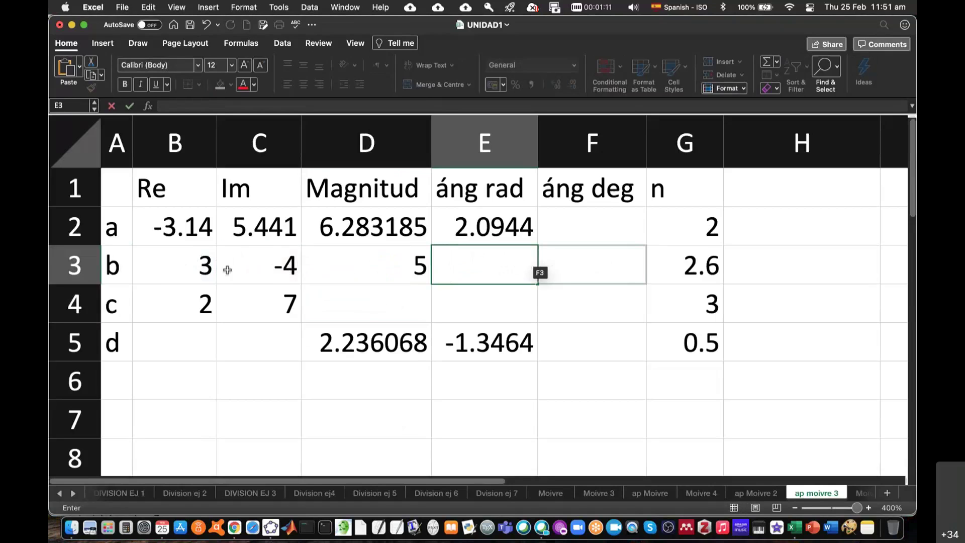
Step: Draw vector v in GeoGebra from origin A to (3, -4), then begin b's angle formula in Excel
{"action": "left_click", "coordinate": [270, 528]}
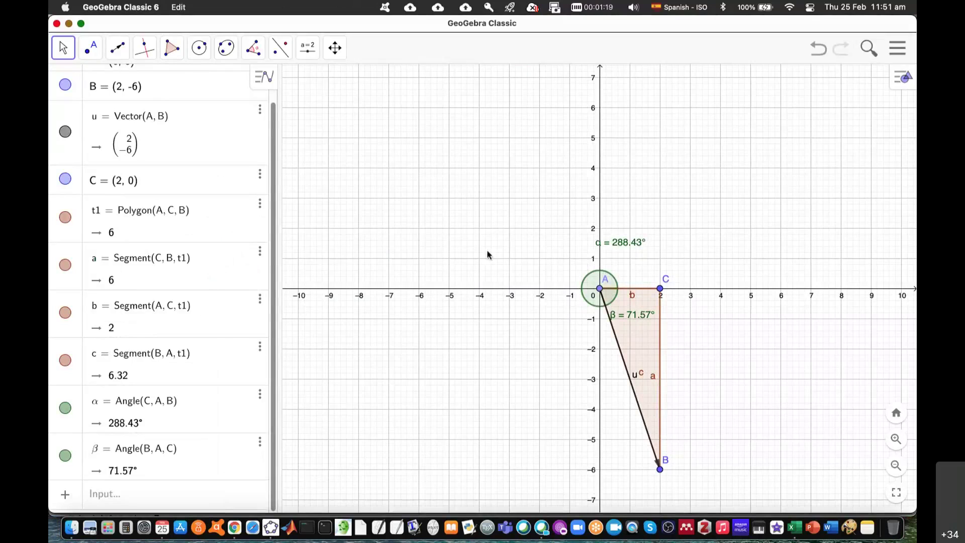
{"action": "left_click", "coordinate": [117, 48]}
{"action": "left_click", "coordinate": [136, 210]}
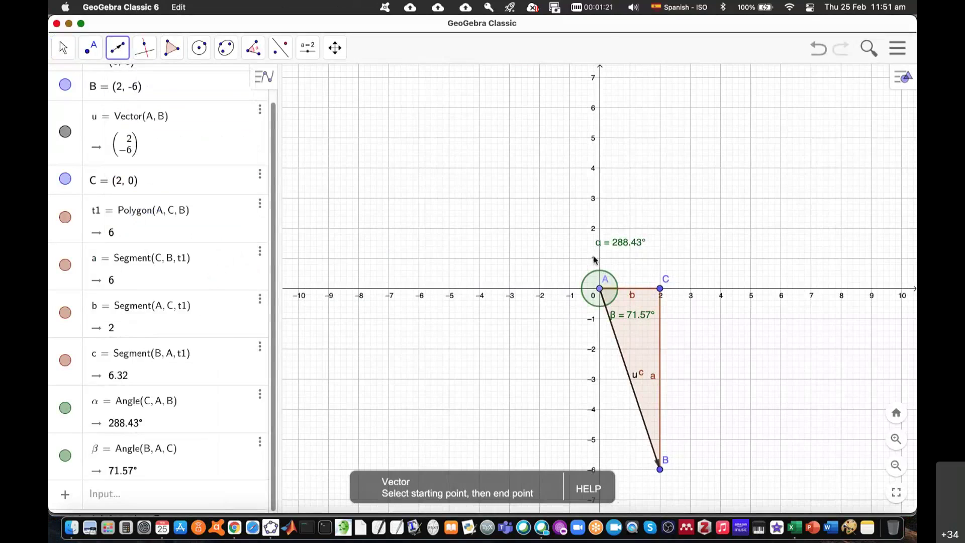
{"action": "left_click", "coordinate": [600, 289]}
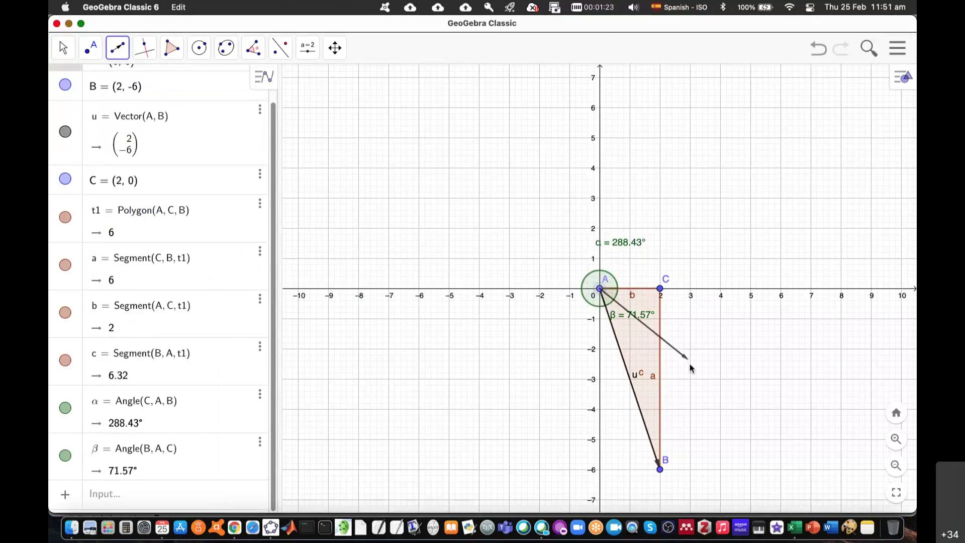
{"action": "left_click", "coordinate": [692, 409]}
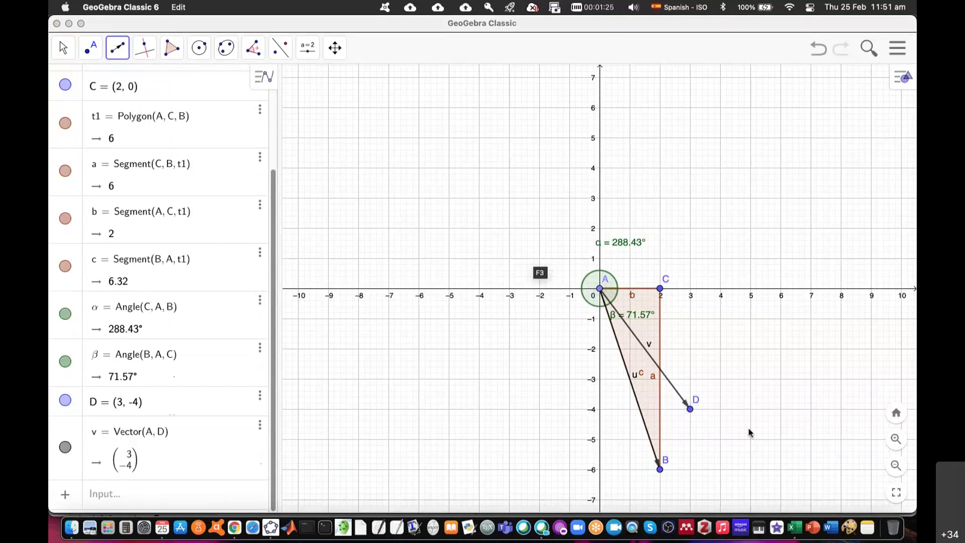
{"action": "key", "text": "super+Tab"}
{"action": "type", "text": "=2*pi()-"}
{"action": "type", "text": "ata"}
{"action": "type", "text": "v"}
Step: Enter b's angle as =2*pi()-atan(abs(C3)/abs(B3)) in E3, giving 5.3559
{"action": "key", "text": "BackSpace"}
{"action": "type", "text": "n("}
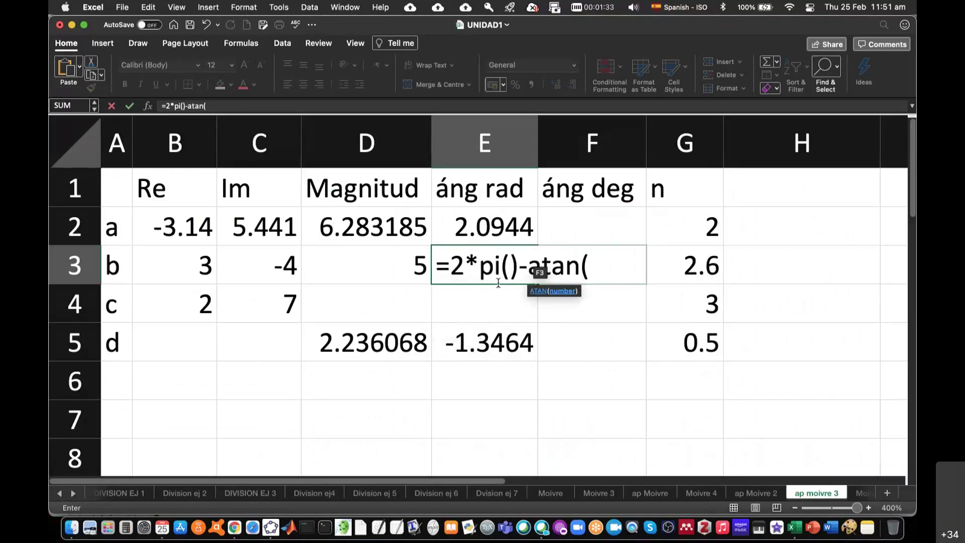
{"action": "type", "text": "abs("}
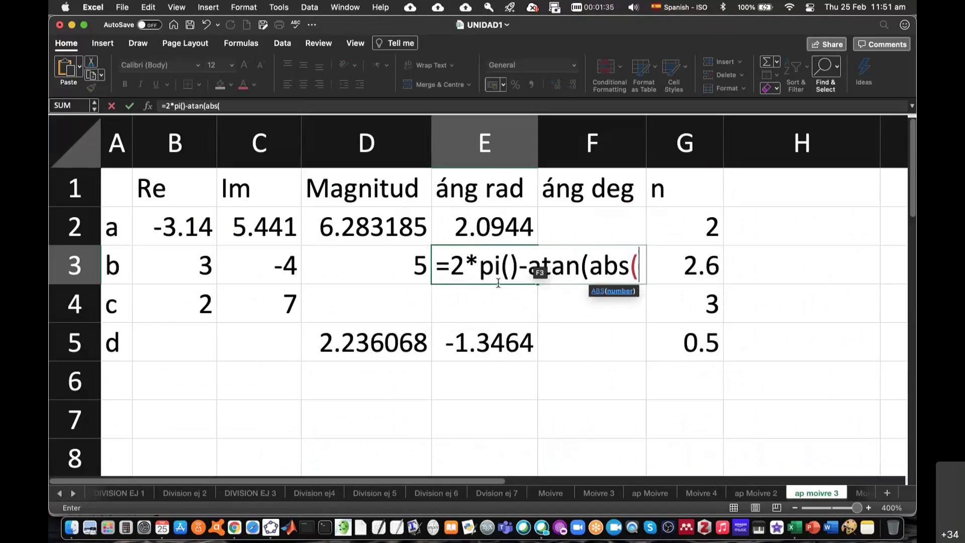
{"action": "left_click", "coordinate": [278, 270]}
{"action": "type", "text": ")/abs("}
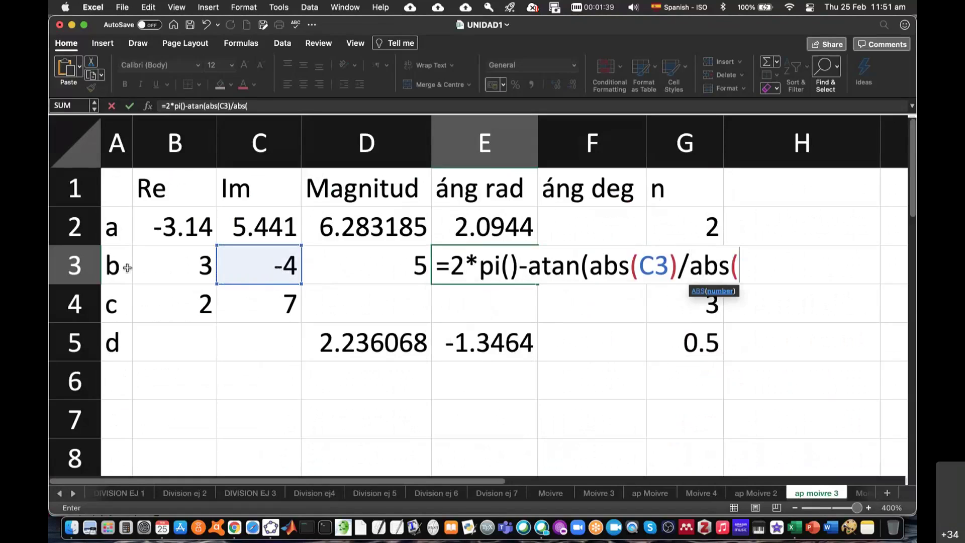
{"action": "left_click", "coordinate": [186, 261]}
{"action": "type", "text": "))"}
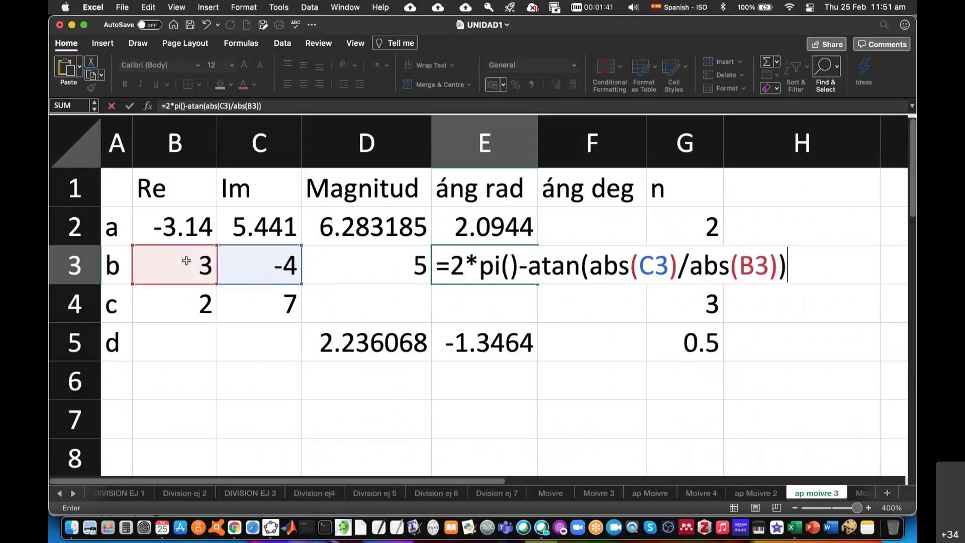
{"action": "key", "text": "Return"}
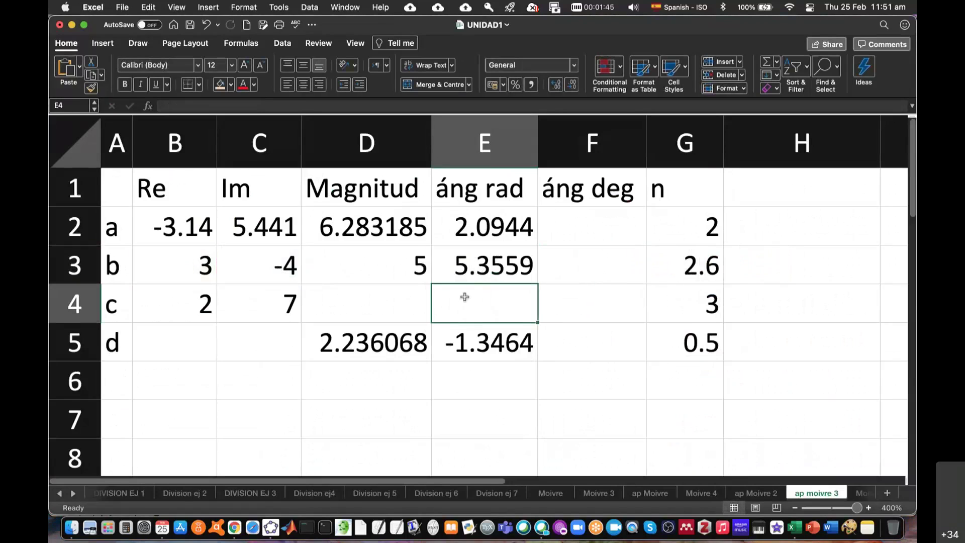
Step: Enter c's magnitude as =sqrt(B4^2+C4^2) in D4, giving 7.28011
{"action": "left_click", "coordinate": [388, 299]}
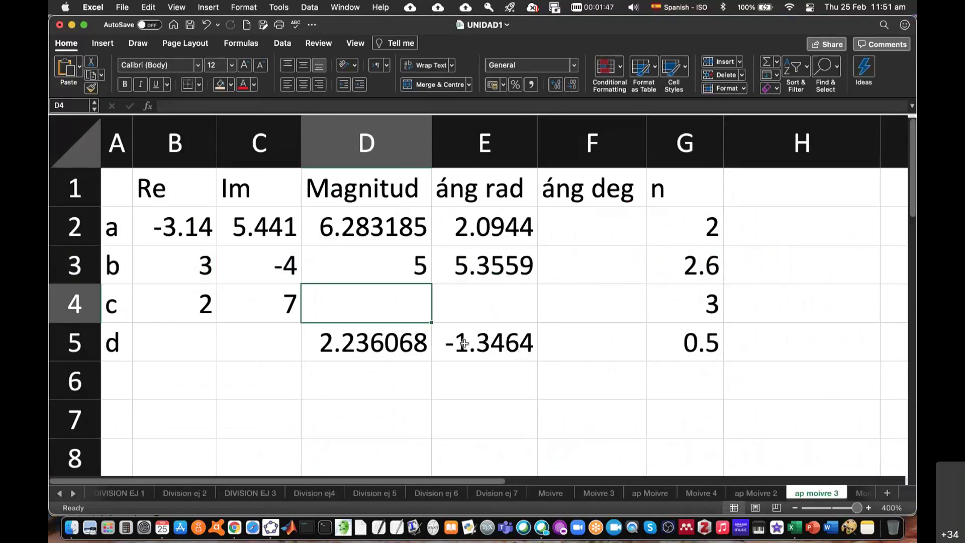
{"action": "type", "text": "="}
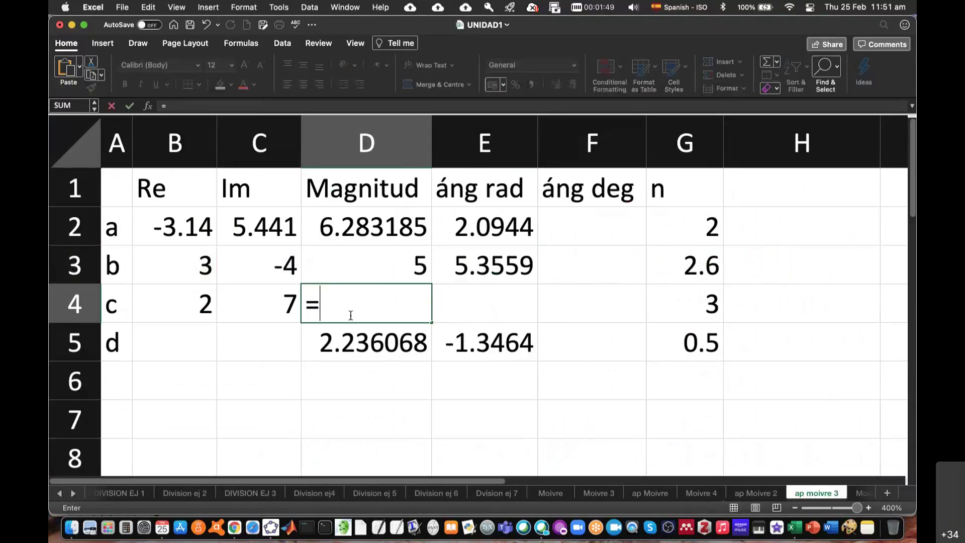
{"action": "type", "text": "sqrt("}
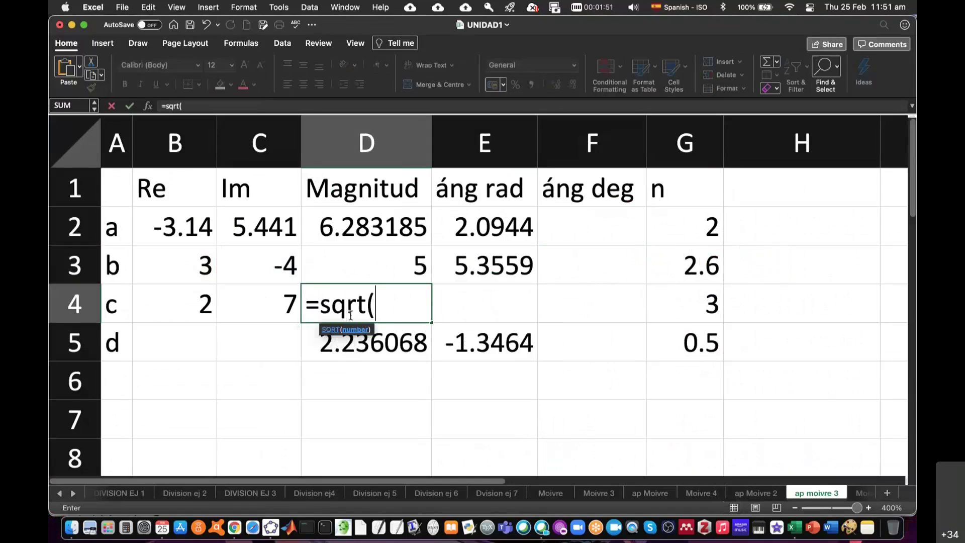
{"action": "left_click", "coordinate": [193, 300]}
{"action": "type", "text": "^2+"}
{"action": "left_click", "coordinate": [257, 299]}
{"action": "type", "text": "^2)"}
{"action": "key", "text": "Return"}
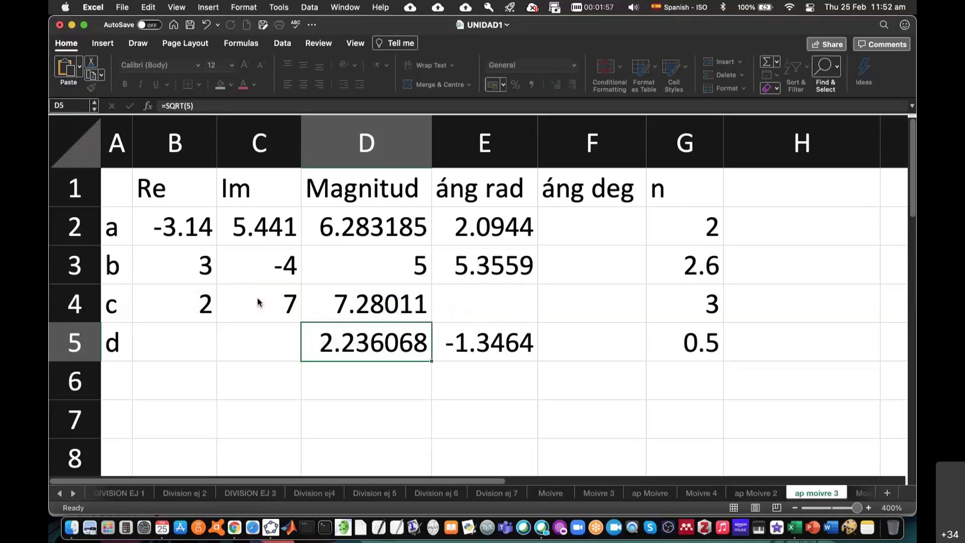
{"action": "left_click", "coordinate": [475, 297]}
{"action": "type", "text": "="}
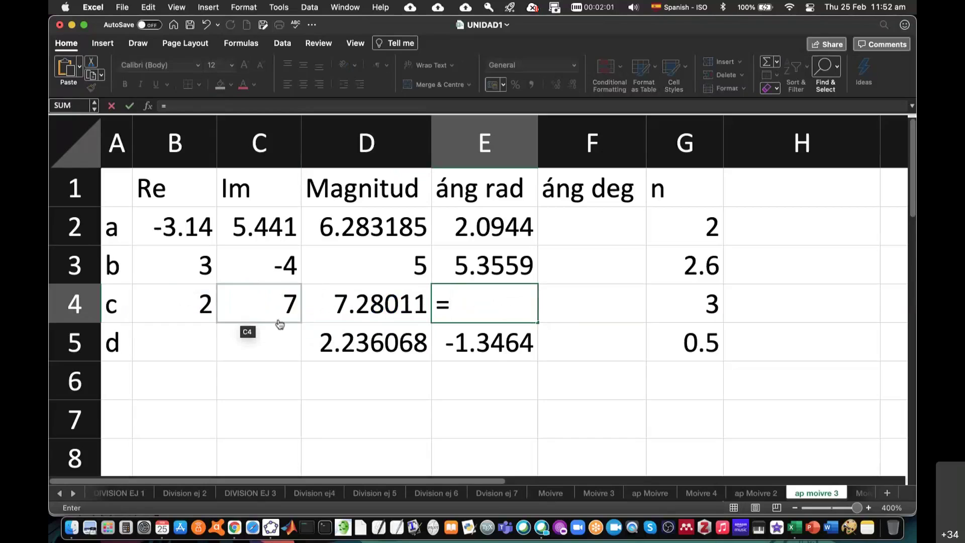
{"action": "key", "text": "super+Tab"}
Step: Draw vector w from origin point A to (2, 7)
{"action": "left_click", "coordinate": [602, 288]}
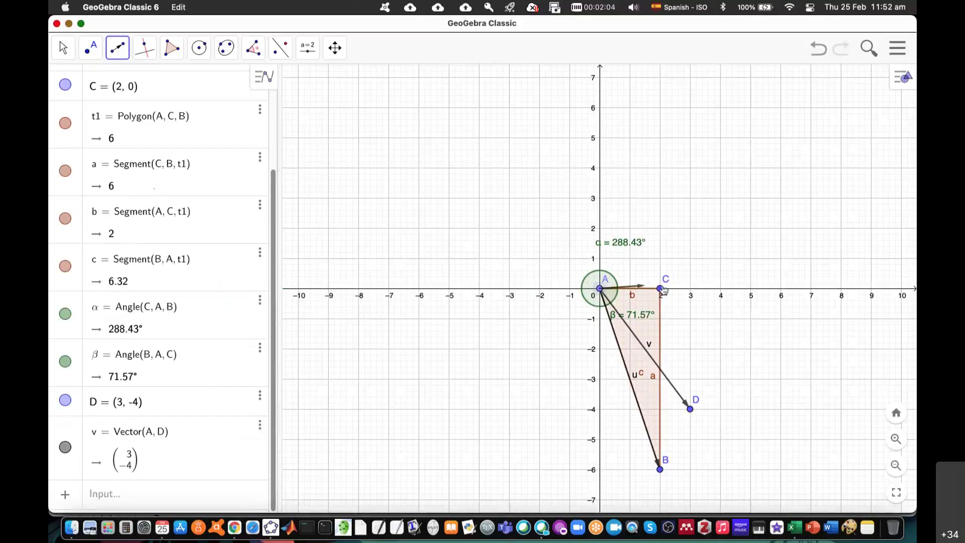
{"action": "left_click", "coordinate": [660, 78]}
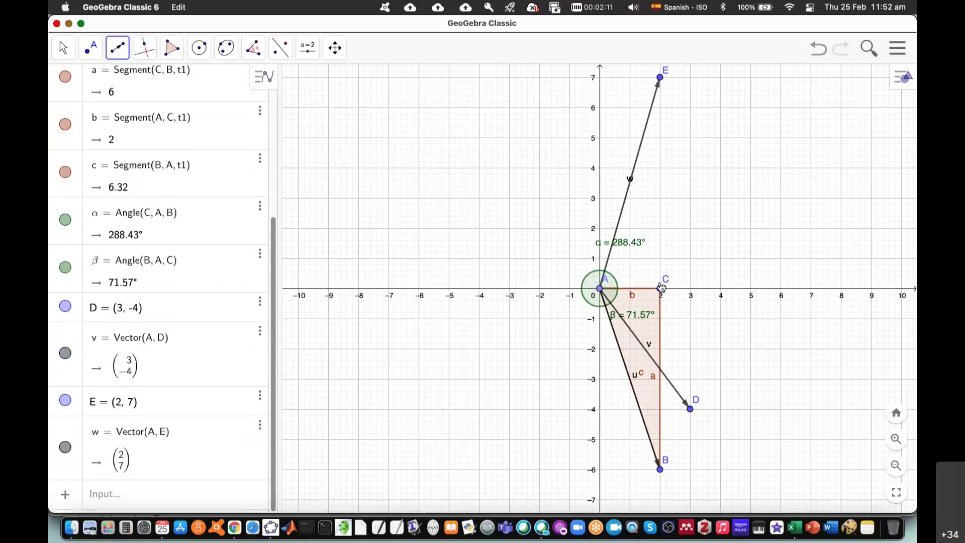
Step: Enter c's angle as =atan(abs(C4)/abs(B4)) in E4, giving 1.2925
{"action": "key", "text": "super+Tab"}
{"action": "type", "text": "=ata"}
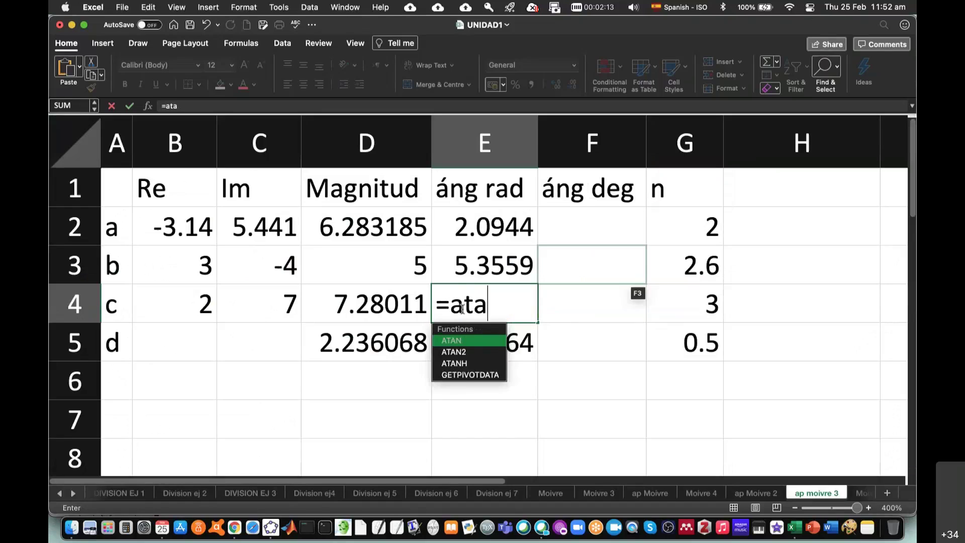
{"action": "type", "text": "n("}
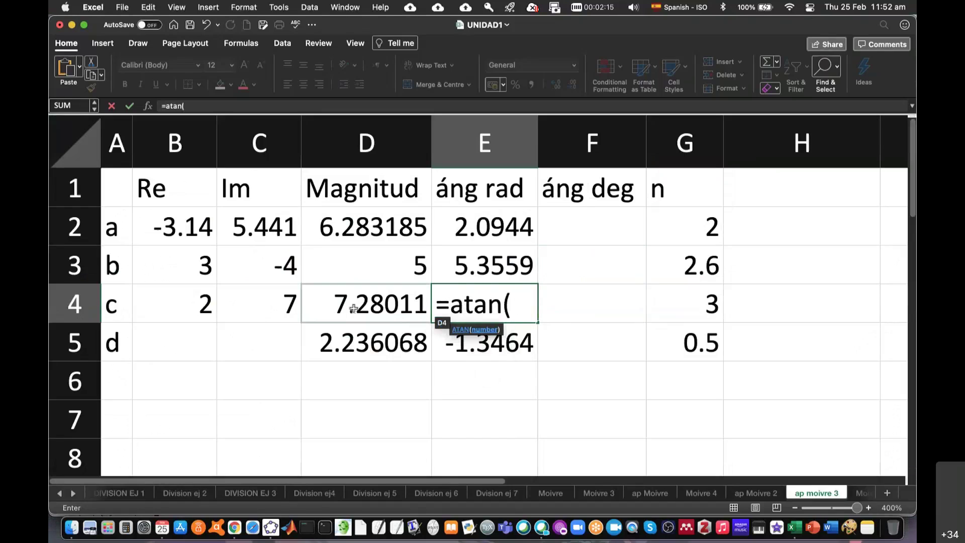
{"action": "type", "text": "abs("}
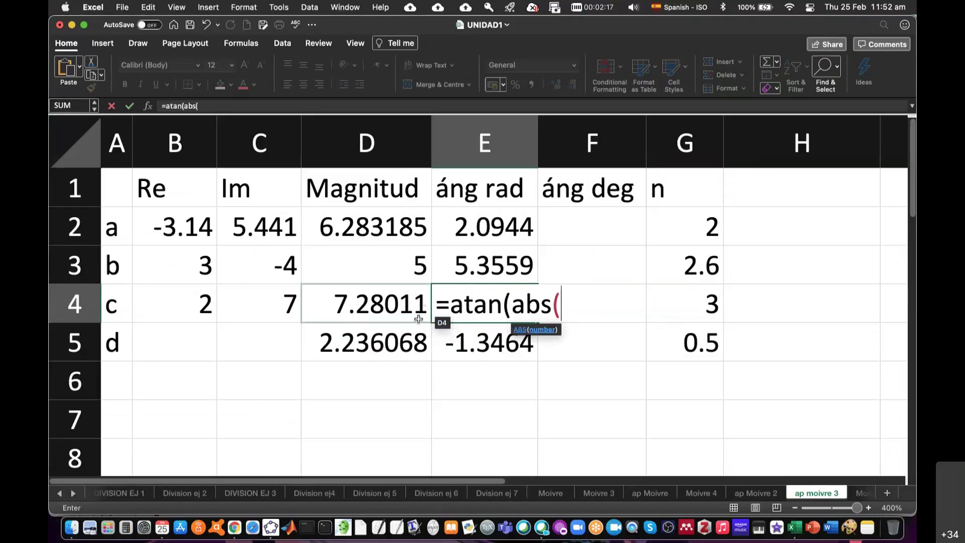
{"action": "left_click", "coordinate": [277, 310]}
{"action": "type", "text": ")/abs("}
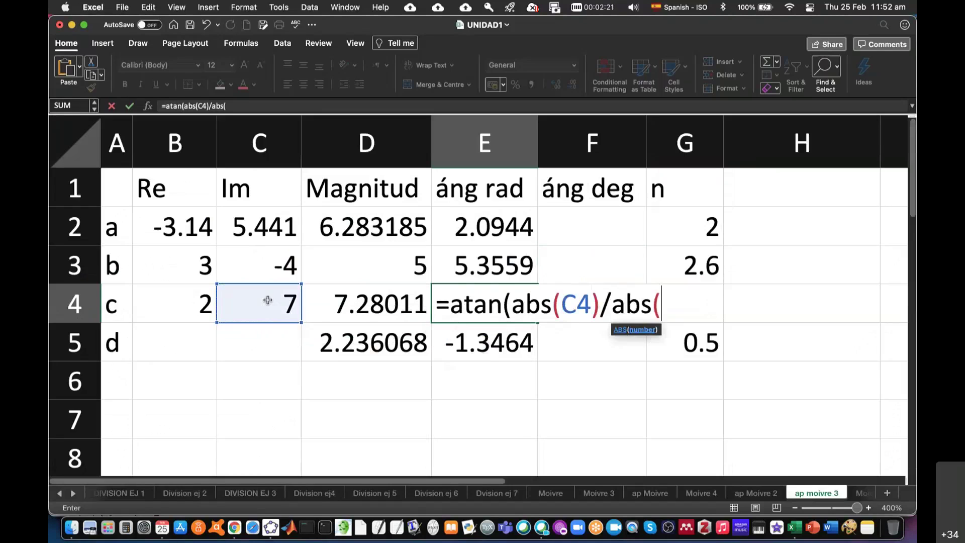
{"action": "left_click", "coordinate": [187, 306]}
{"action": "type", "text": ")9"}
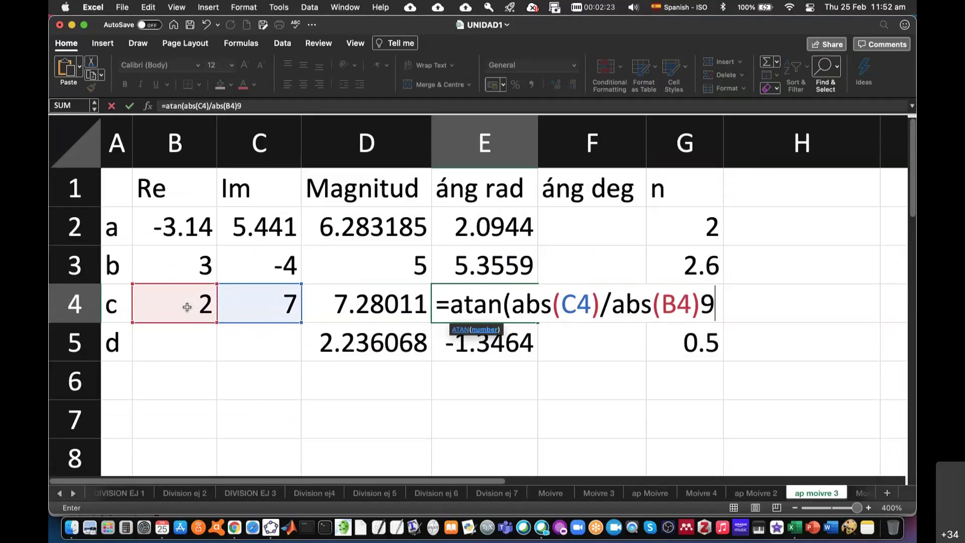
{"action": "key", "text": "BackSpace"}
{"action": "type", "text": ")"}
{"action": "key", "text": "Return"}
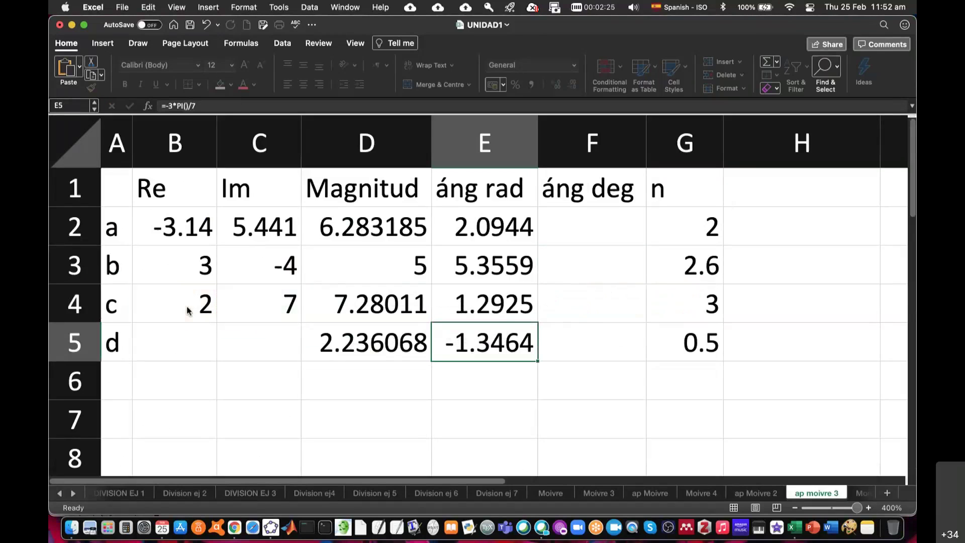
{"action": "left_click", "coordinate": [487, 304]}
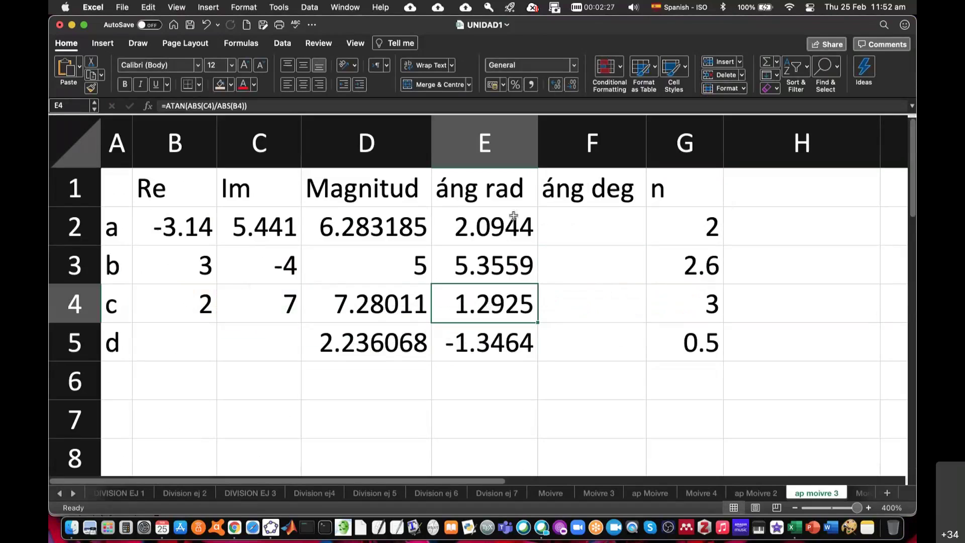
Step: Put =degrees(E2) in F2 and fill down to F5: 120, 306.87, 74.055, -77.143
{"action": "left_click", "coordinate": [610, 216]}
{"action": "type", "text": "="}
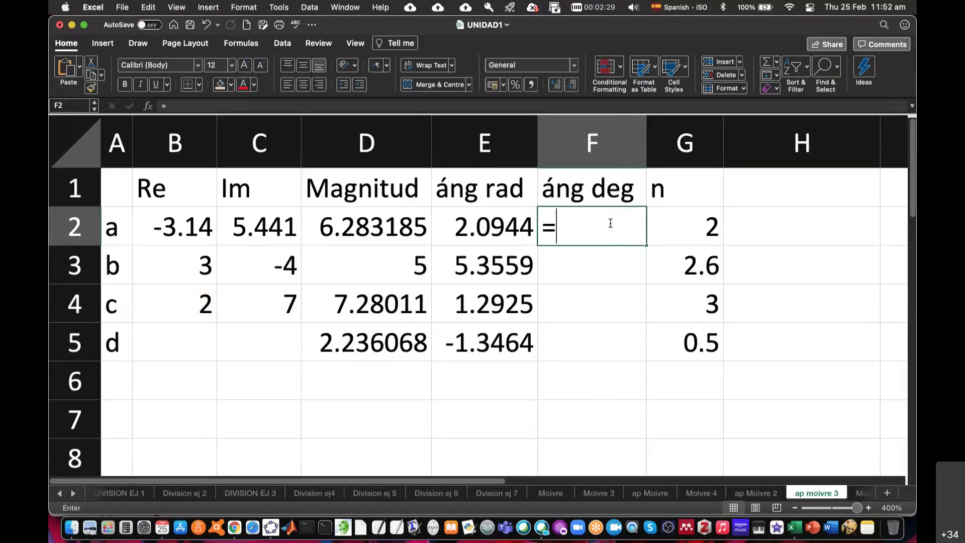
{"action": "type", "text": "degrees"}
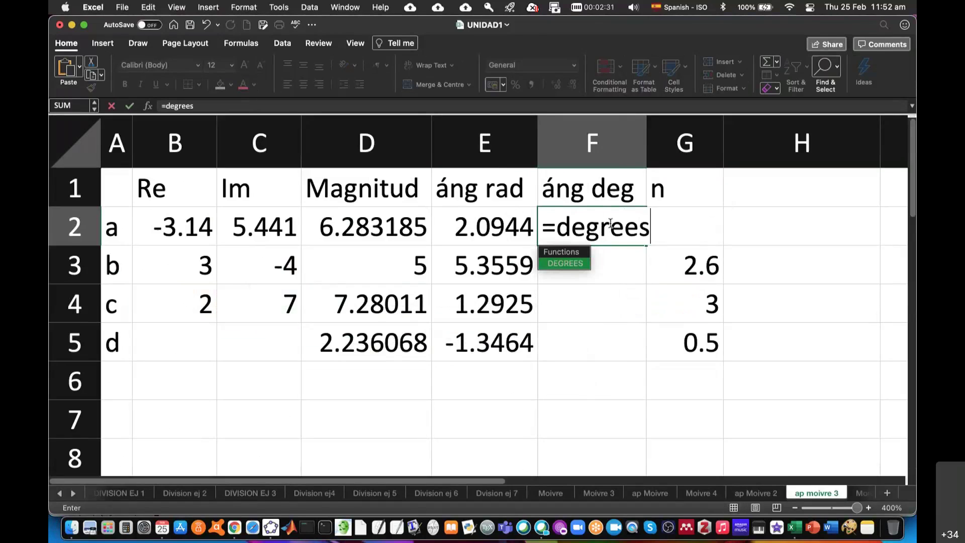
{"action": "type", "text": "("}
{"action": "left_click", "coordinate": [505, 229]}
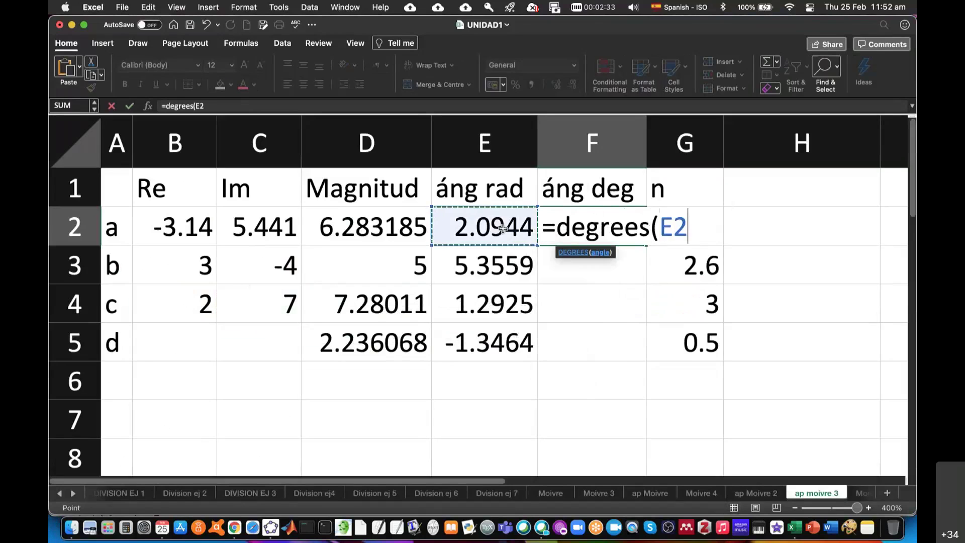
{"action": "key", "text": "Return"}
{"action": "left_click", "coordinate": [610, 220]}
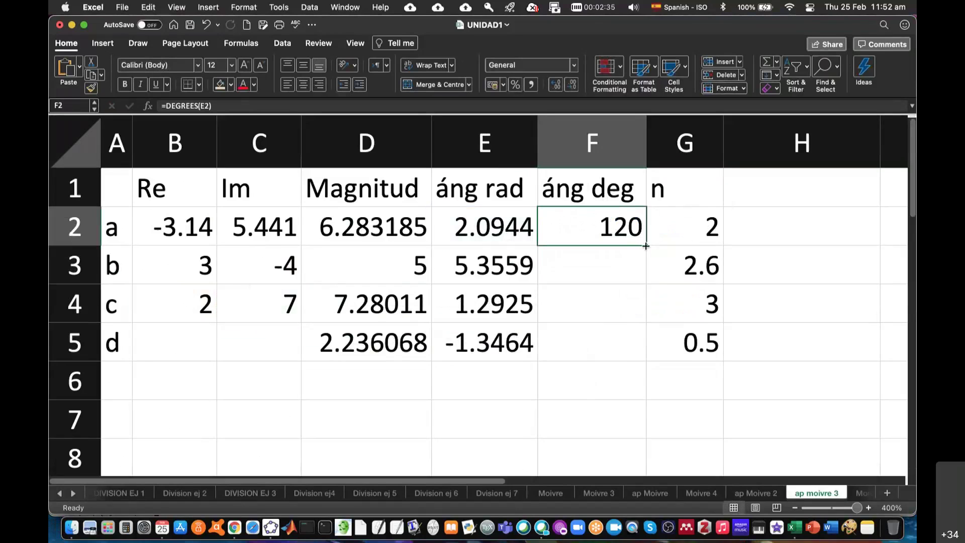
{"action": "left_click_drag", "start_coordinate": [646, 245], "coordinate": [645, 353]}
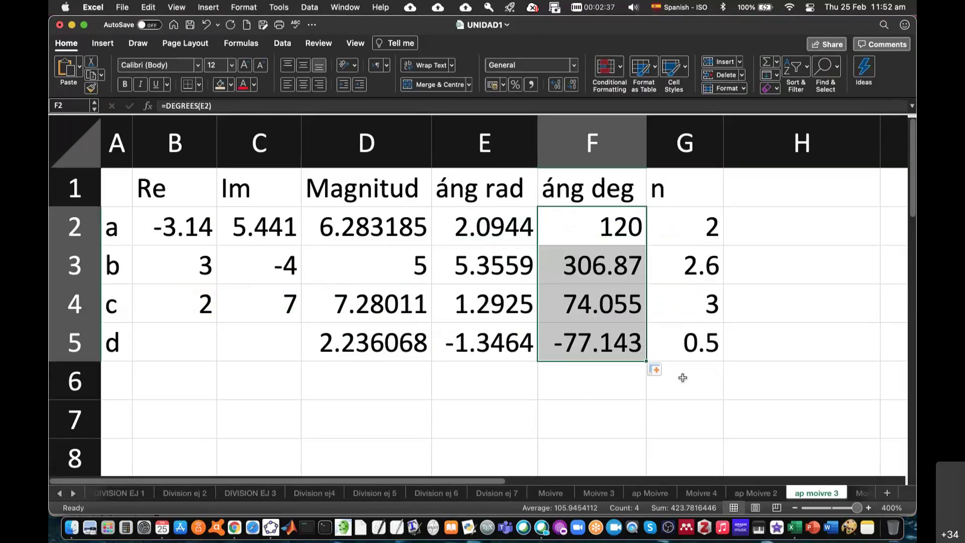
{"action": "left_click", "coordinate": [749, 307]}
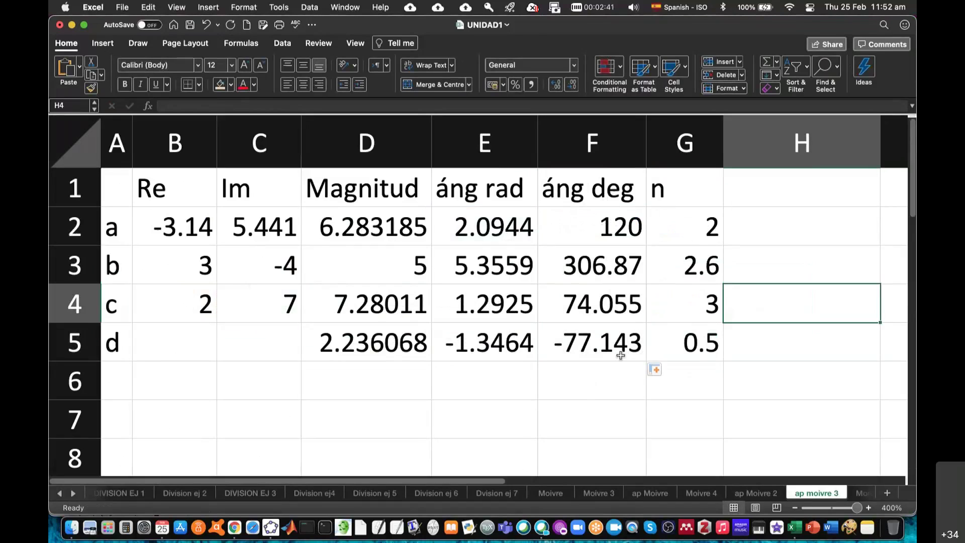
Step: Enter d's real part as =D5*cos(E5) in B5, giving 0.498
{"action": "left_click", "coordinate": [196, 340]}
{"action": "type", "text": "="}
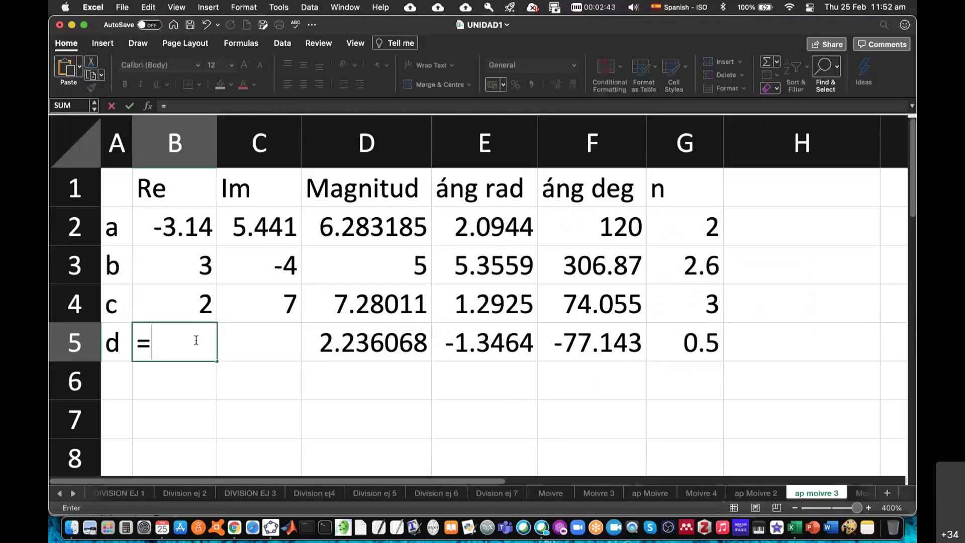
{"action": "left_click", "coordinate": [354, 340]}
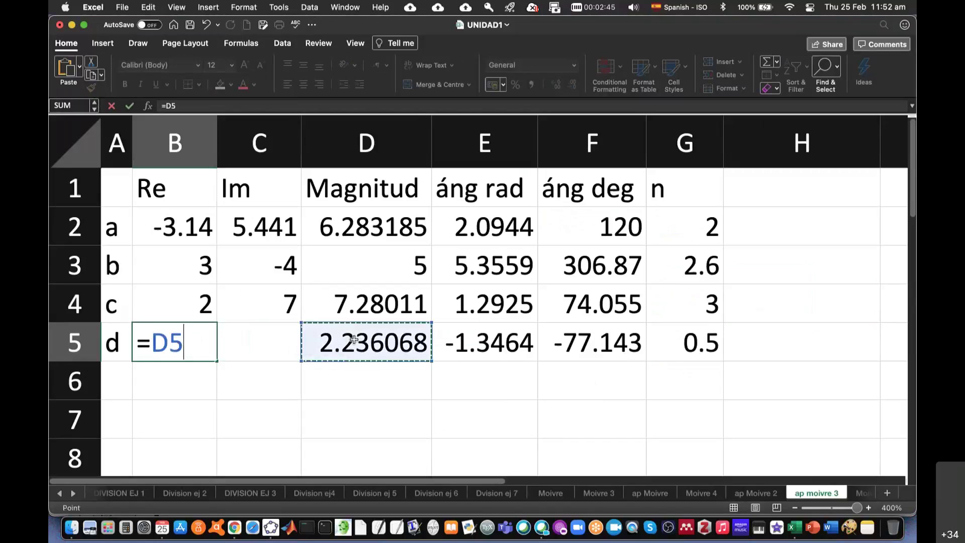
{"action": "type", "text": "*cos("}
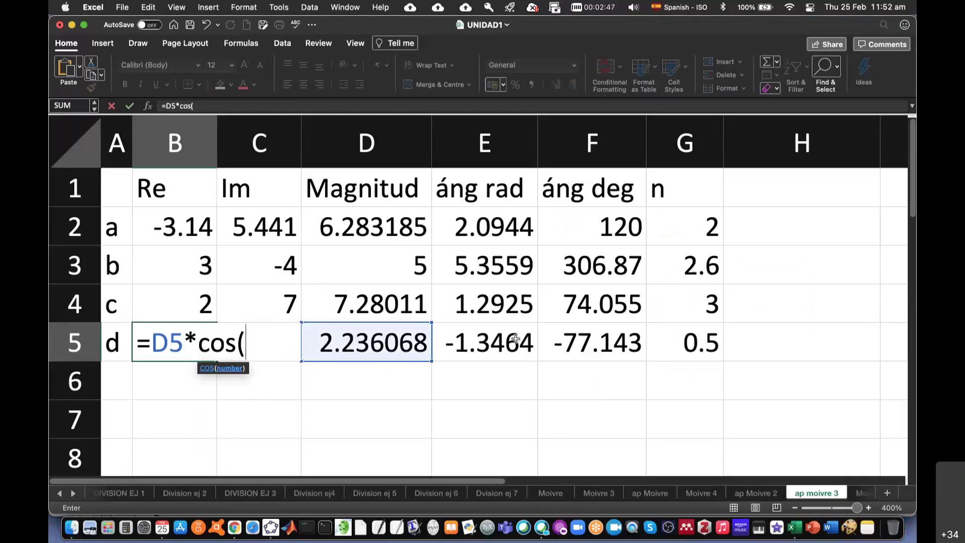
{"action": "left_click", "coordinate": [508, 341]}
{"action": "type", "text": ")"}
{"action": "key", "text": "Return"}
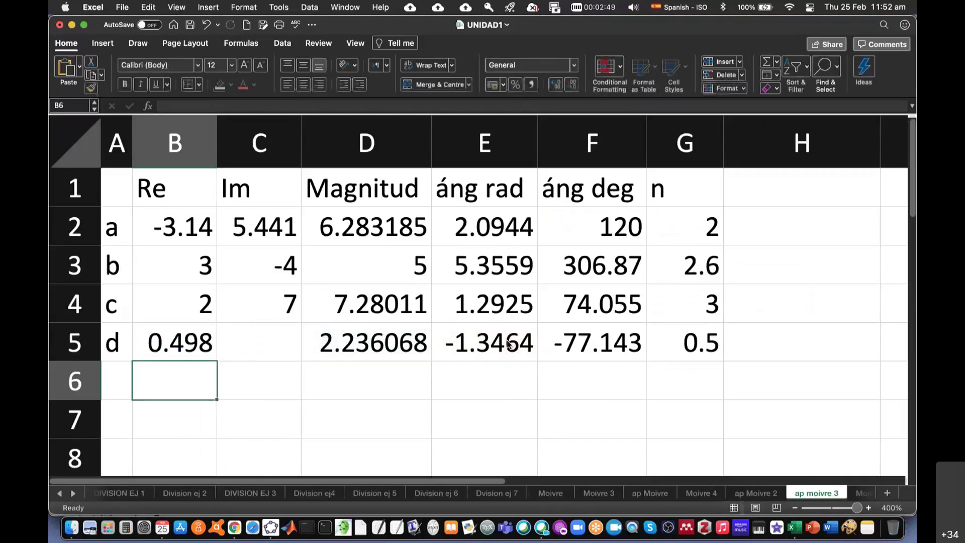
Step: Enter d's imaginary part as =D5*sin(E5) in C5, giving -2.18
{"action": "left_click", "coordinate": [263, 342]}
{"action": "type", "text": "="}
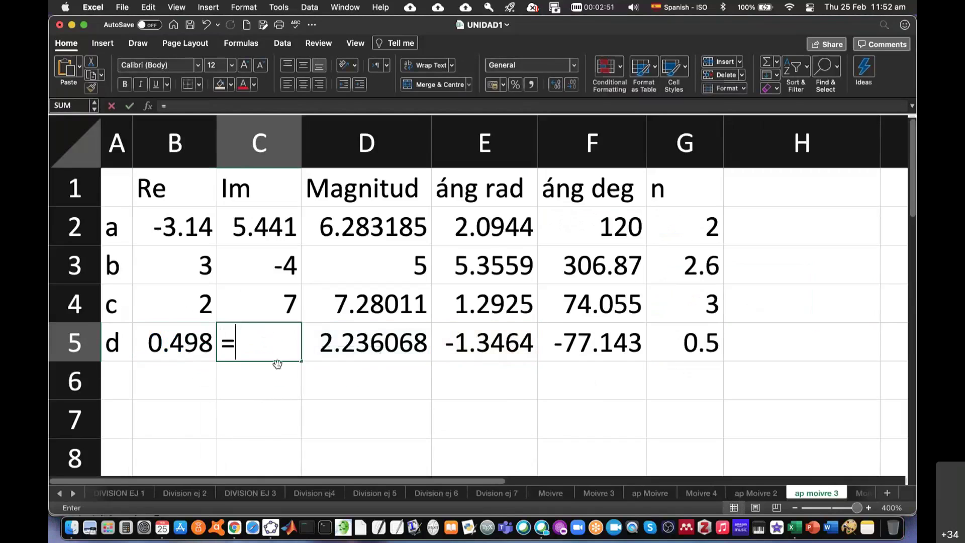
{"action": "left_click", "coordinate": [365, 345]}
{"action": "type", "text": "*sin"}
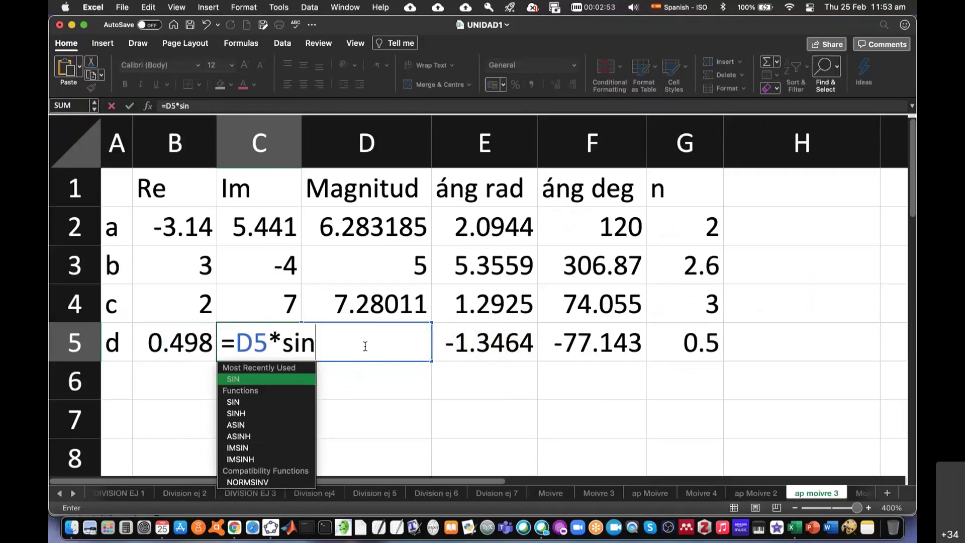
{"action": "type", "text": "("}
{"action": "left_click", "coordinate": [498, 338]}
{"action": "type", "text": ")"}
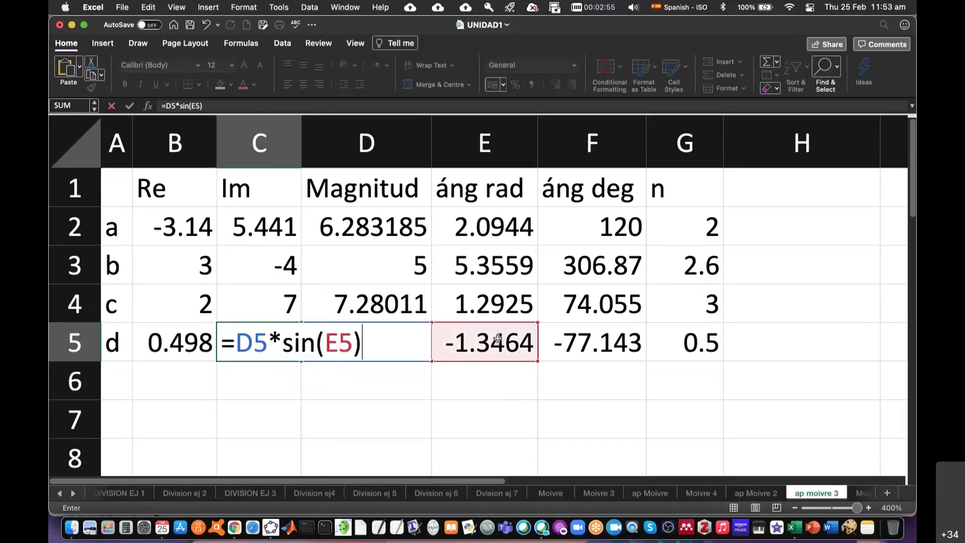
{"action": "key", "text": "Return"}
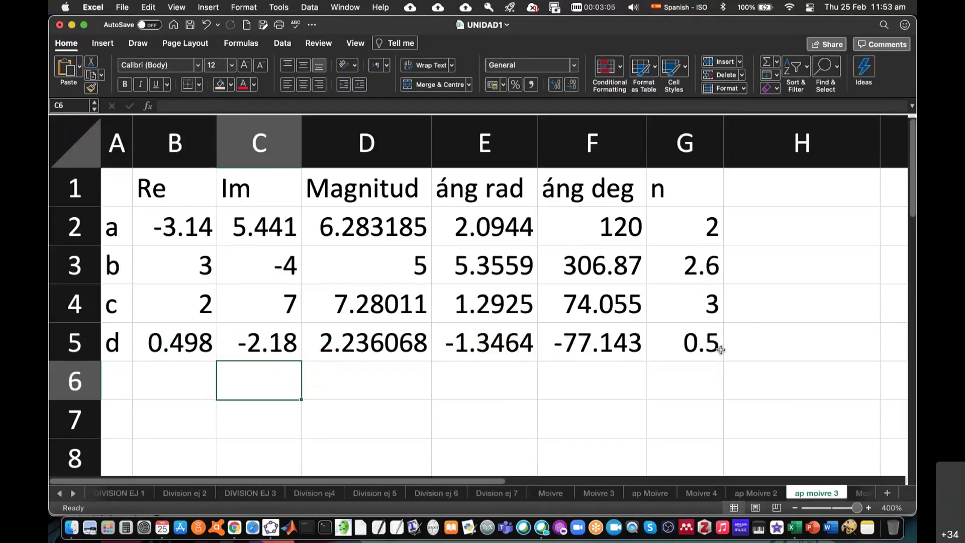
Step: Review the Overleaf problem, then shade rows a and b (A2:G3) with a peach fill
{"action": "key", "text": "super+Tab"}
{"action": "key", "text": "super+Tab"}
{"action": "key", "text": "super+Tab"}
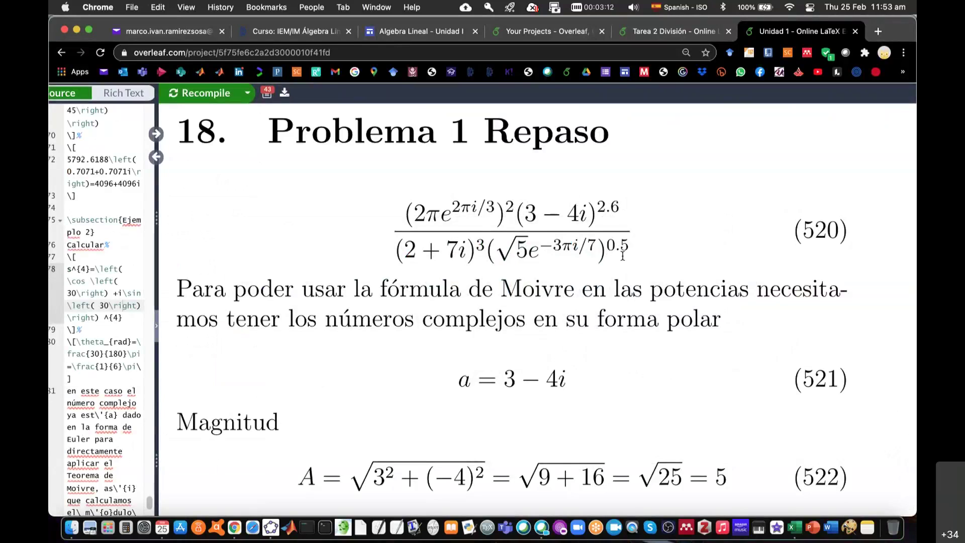
{"action": "key", "text": "super+Tab"}
{"action": "key", "text": "super+Tab"}
{"action": "key", "text": "super+Tab"}
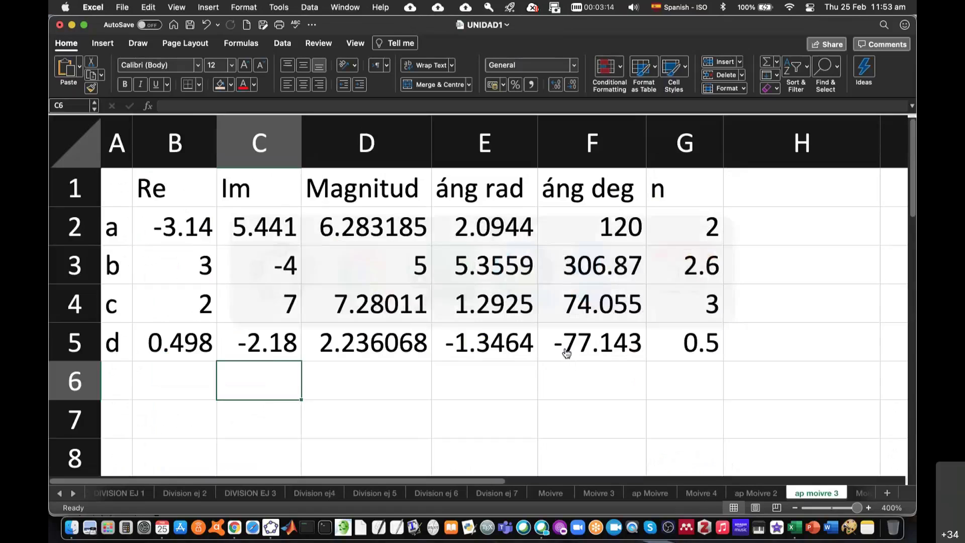
{"action": "left_click_drag", "start_coordinate": [114, 222], "coordinate": [714, 276]}
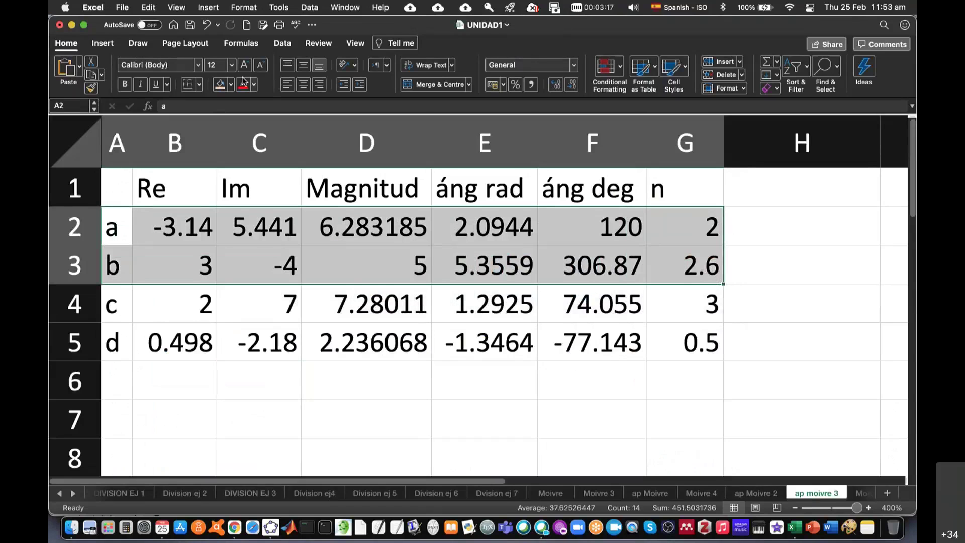
{"action": "left_click", "coordinate": [220, 84]}
{"action": "mouse_move", "coordinate": [126, 299]}
{"action": "left_mouse_down"}
{"action": "mouse_move", "coordinate": [682, 301]}
{"action": "mouse_move", "coordinate": [704, 345]}
{"action": "left_mouse_up"}
Step: Fill the c and d rows (A4:G5) with a light blue background
{"action": "left_click", "coordinate": [231, 84]}
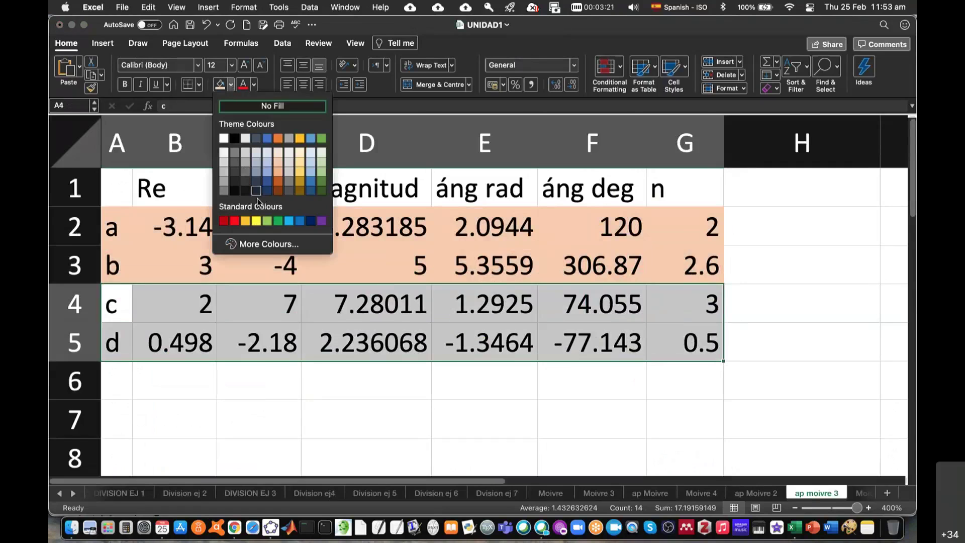
{"action": "left_click", "coordinate": [311, 167]}
{"action": "left_click", "coordinate": [389, 272]}
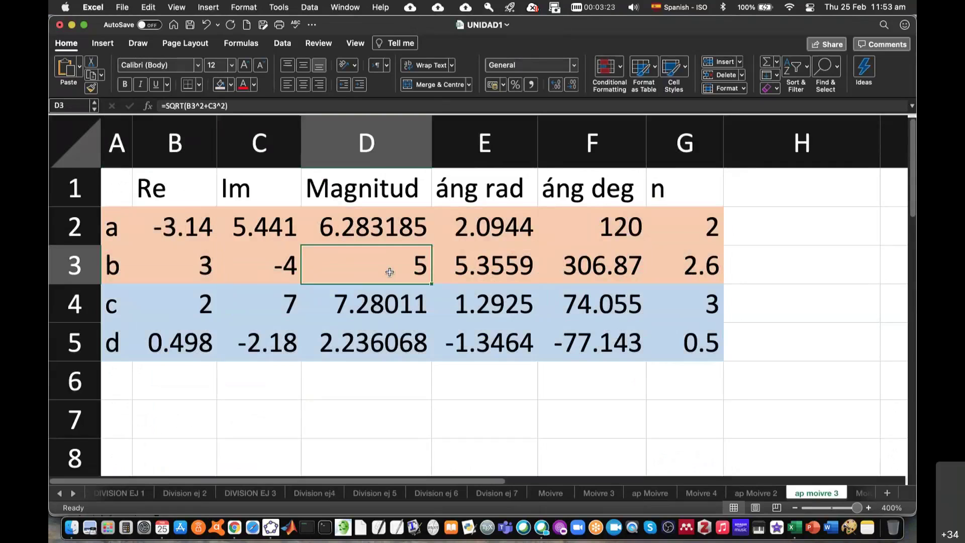
{"action": "scroll", "coordinate": [440, 371], "scroll_direction": "down", "scroll_amount": 1}
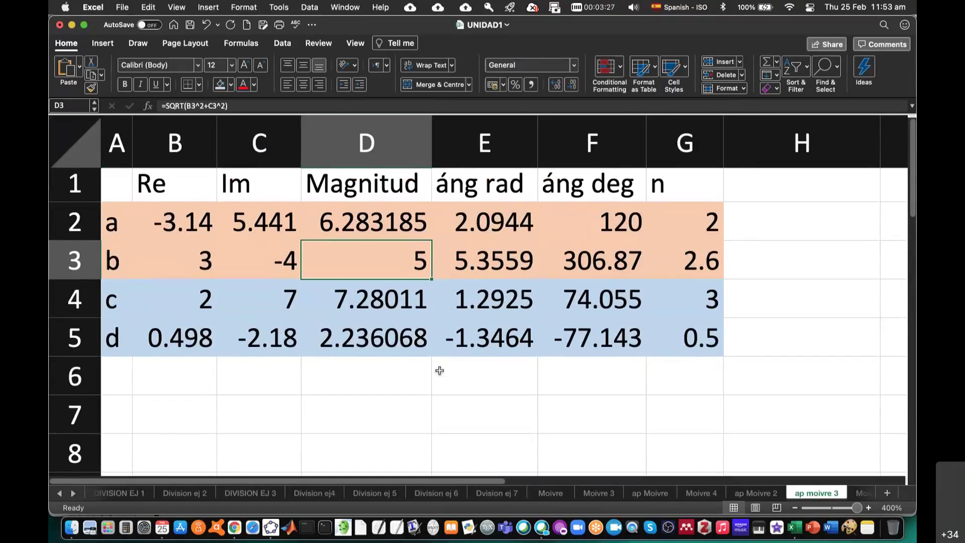
{"action": "left_click", "coordinate": [390, 373]}
{"action": "type", "text": "="}
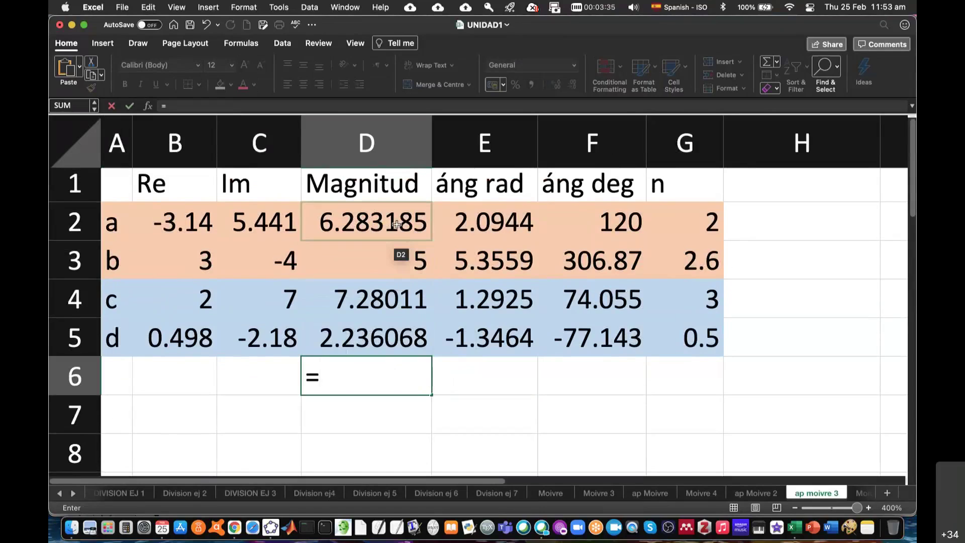
{"action": "type", "text": "impower("}
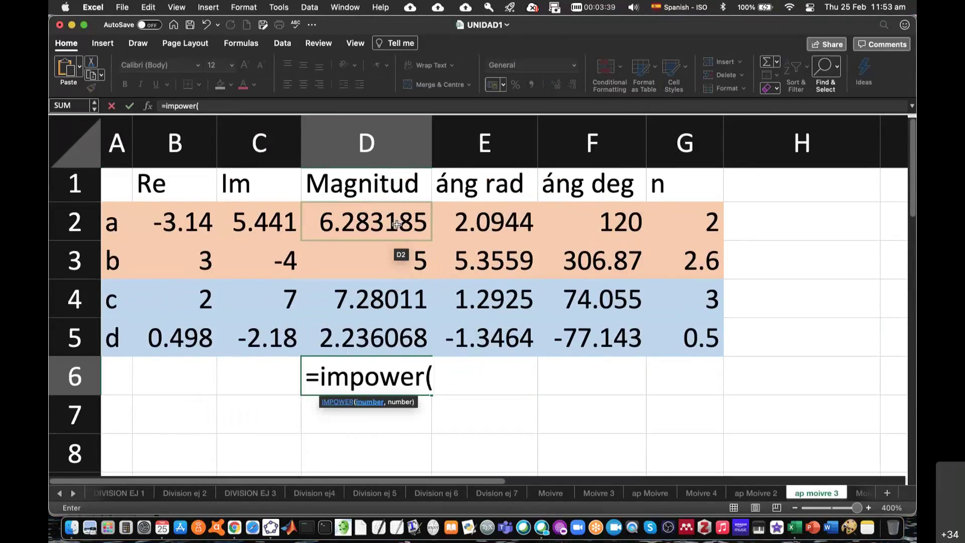
{"action": "left_click", "coordinate": [396, 224]}
{"action": "type", "text": ","}
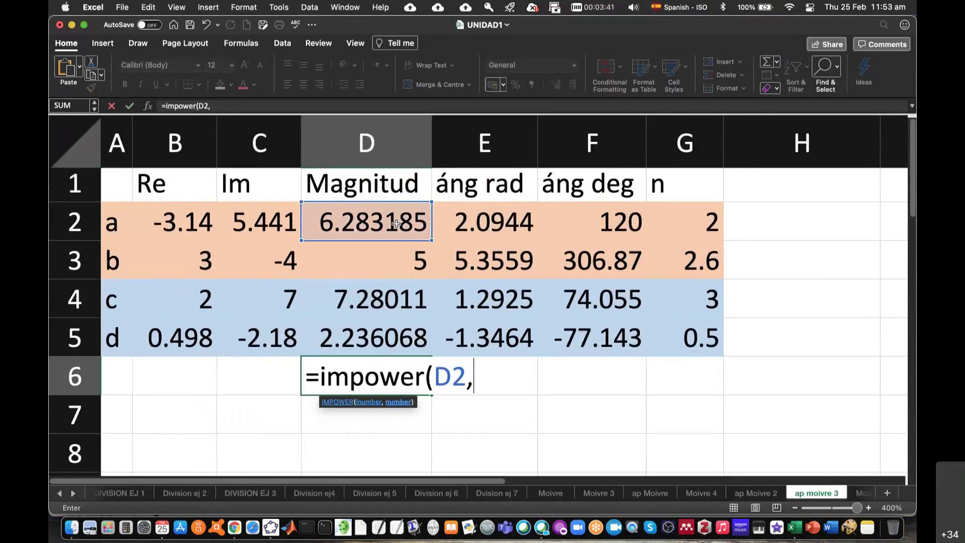
{"action": "left_click", "coordinate": [684, 220]}
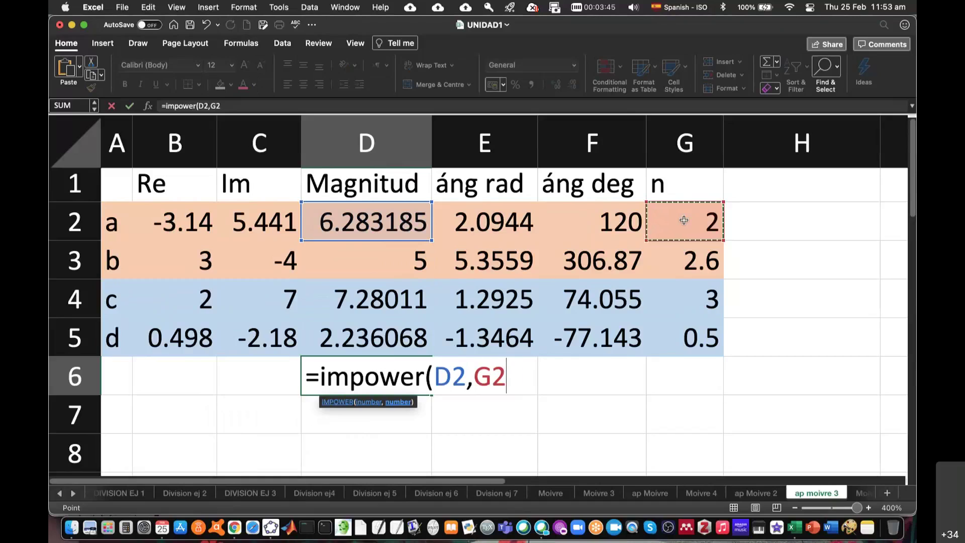
{"action": "type", "text": ")"}
{"action": "key", "text": "Return"}
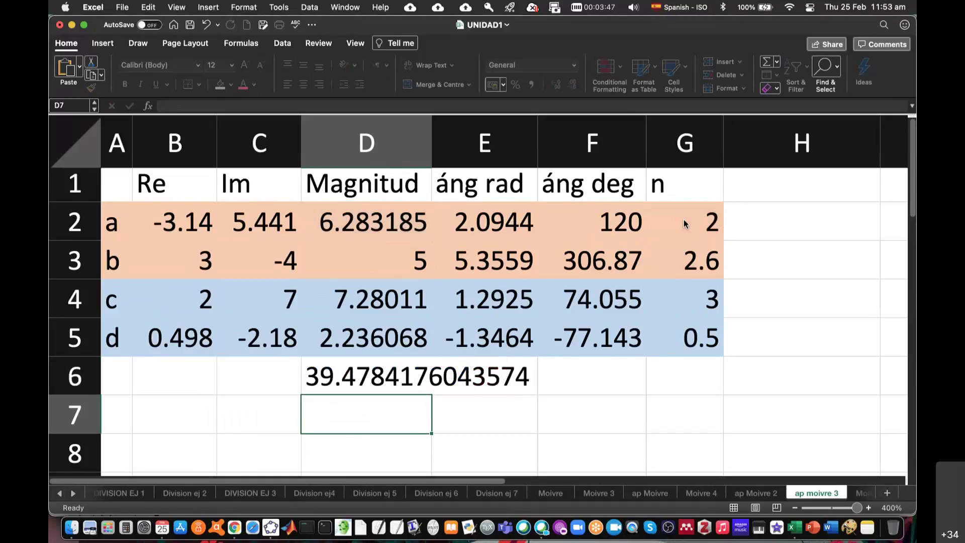
{"action": "left_click", "coordinate": [128, 371]}
{"action": "type", "text": "a"}
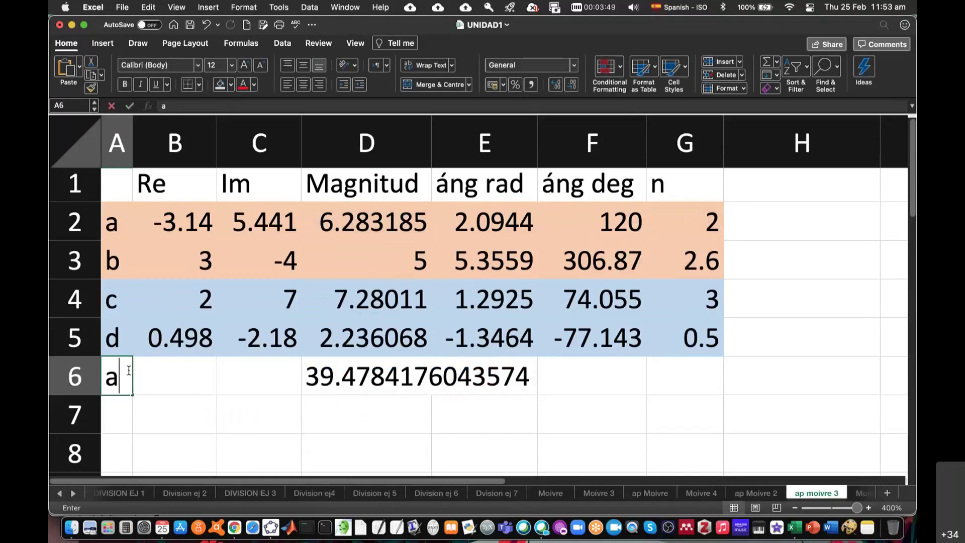
{"action": "type", "text": "^n"}
{"action": "key", "text": "Return"}
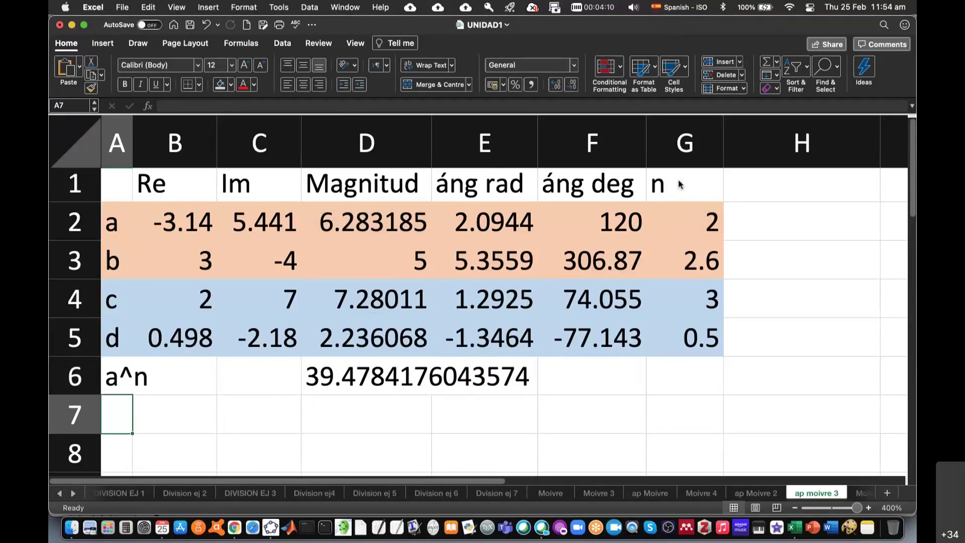
{"action": "left_click", "coordinate": [305, 375]}
{"action": "key", "text": "Delete"}
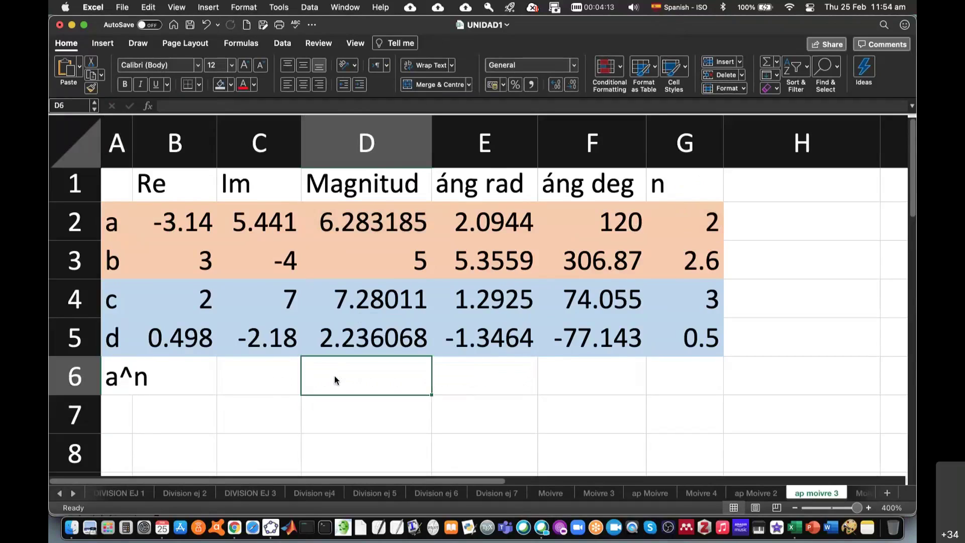
{"action": "left_click", "coordinate": [111, 372]}
{"action": "key", "text": "Delete"}
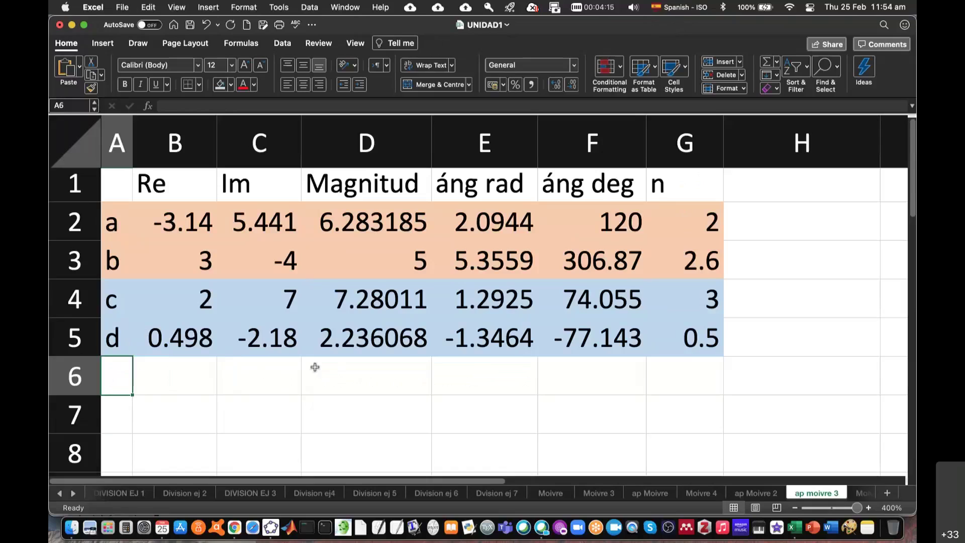
Step: Start D6's formula with the numerator =(D2^2)*(D3^G3)
{"action": "left_click", "coordinate": [351, 374]}
{"action": "type", "text": "="}
{"action": "left_click", "coordinate": [376, 228]}
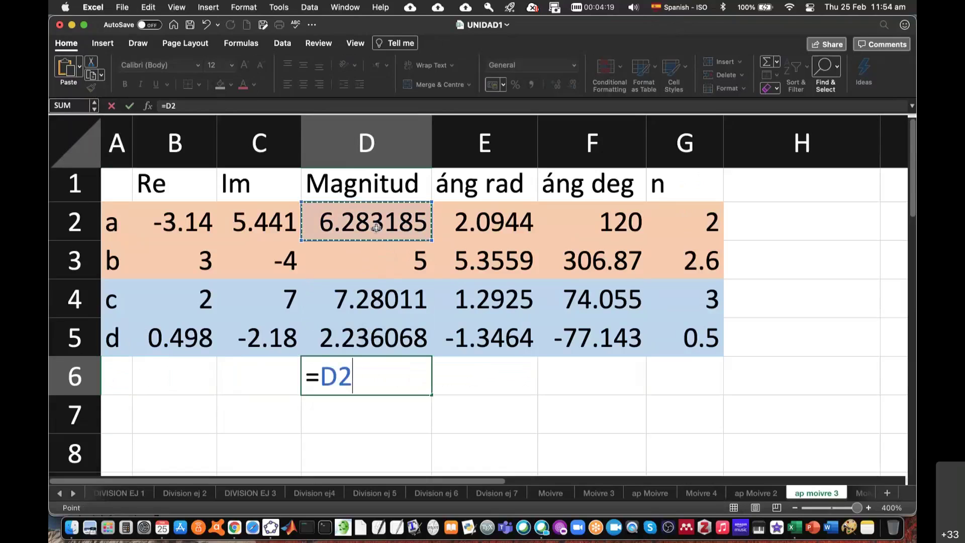
{"action": "type", "text": "^2"}
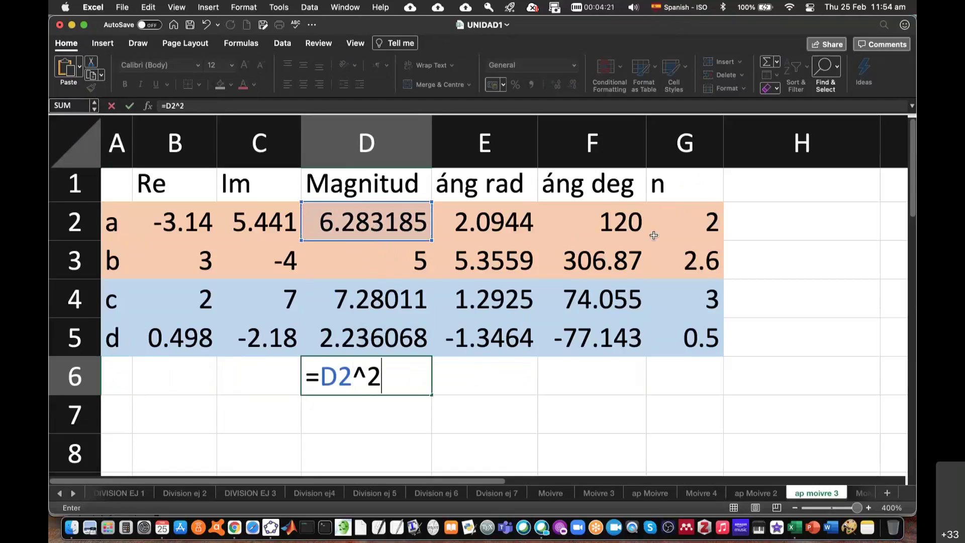
{"action": "type", "text": ")"}
{"action": "type", "text": "("}
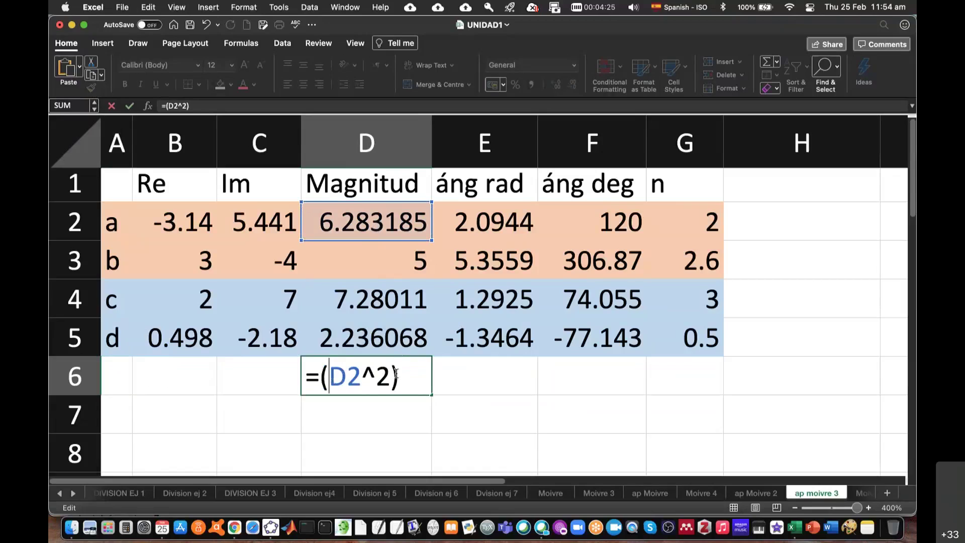
{"action": "type", "text": "*"}
{"action": "left_click", "coordinate": [391, 258]}
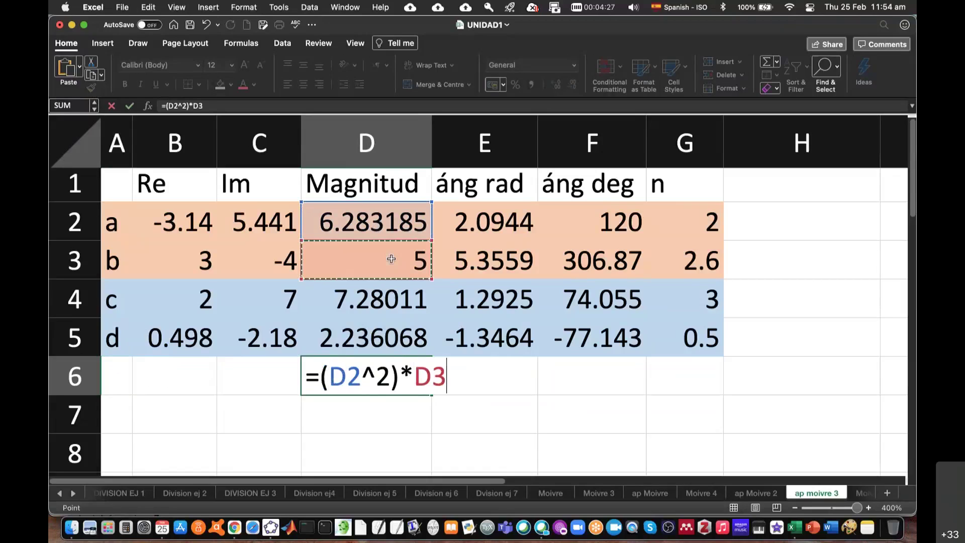
{"action": "key", "text": "BackSpace"}
{"action": "key", "text": "BackSpace"}
{"action": "type", "text": "()"}
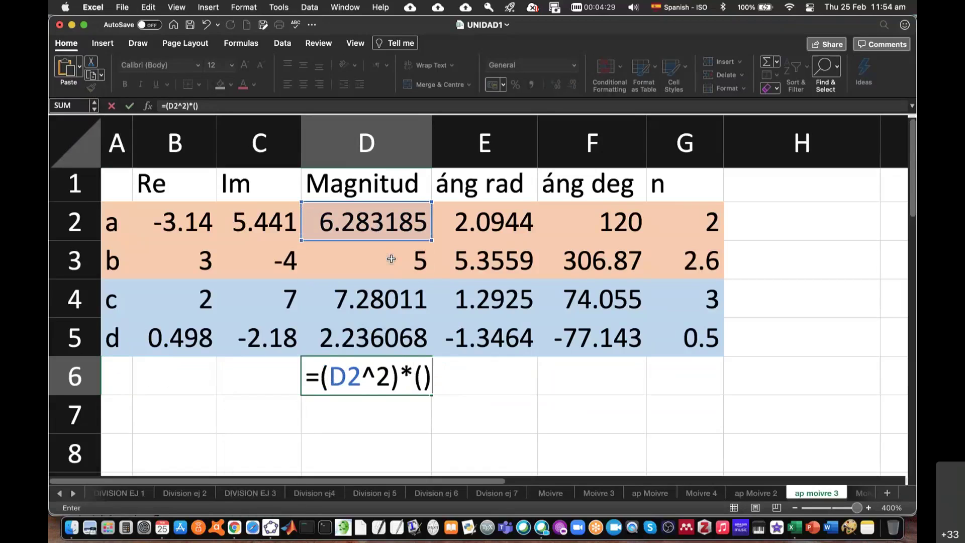
{"action": "left_click", "coordinate": [417, 264]}
{"action": "type", "text": "^"}
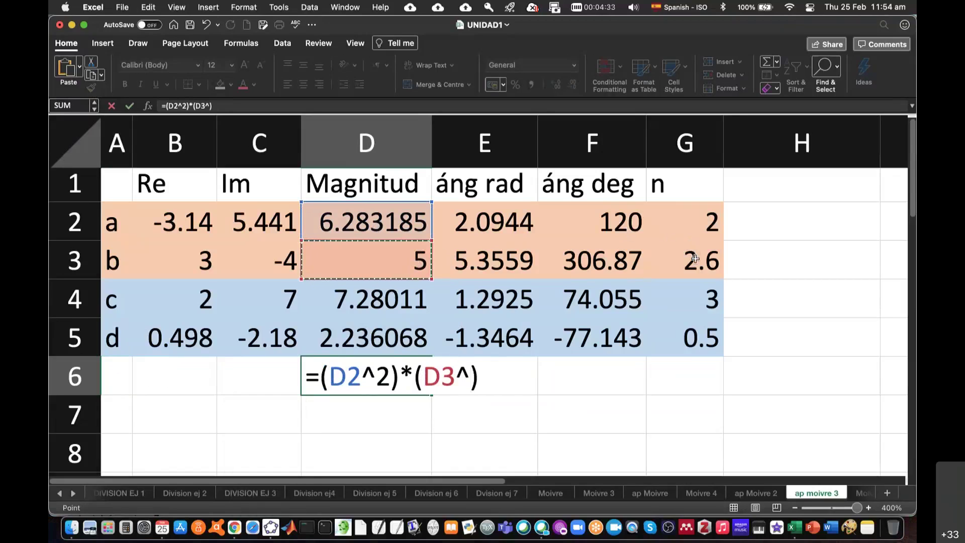
{"action": "left_click", "coordinate": [694, 257]}
Step: Divide by a denominator group beginning with D4^G4
{"action": "left_click", "coordinate": [523, 376]}
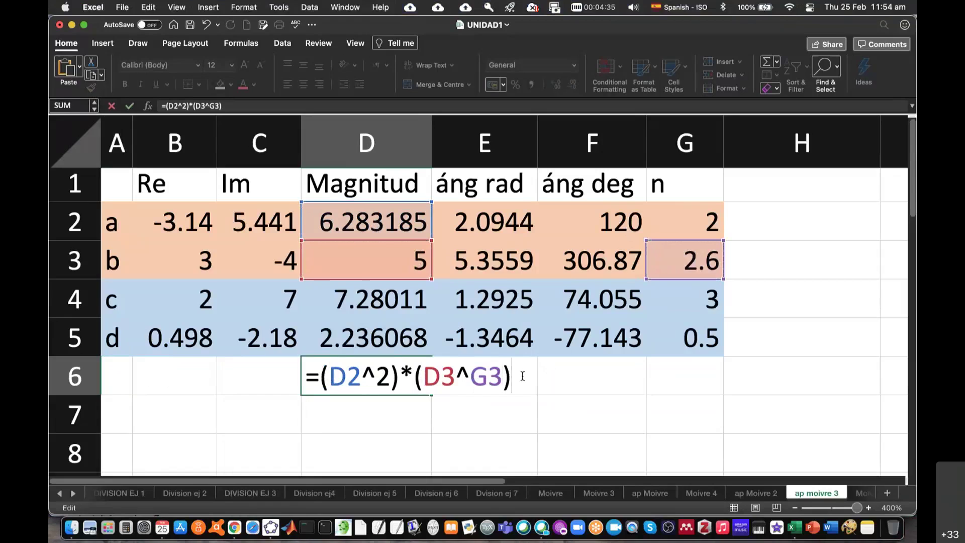
{"action": "type", "text": "/()"}
{"action": "key", "text": "Left"}
{"action": "type", "text": "()"}
{"action": "key", "text": "Left"}
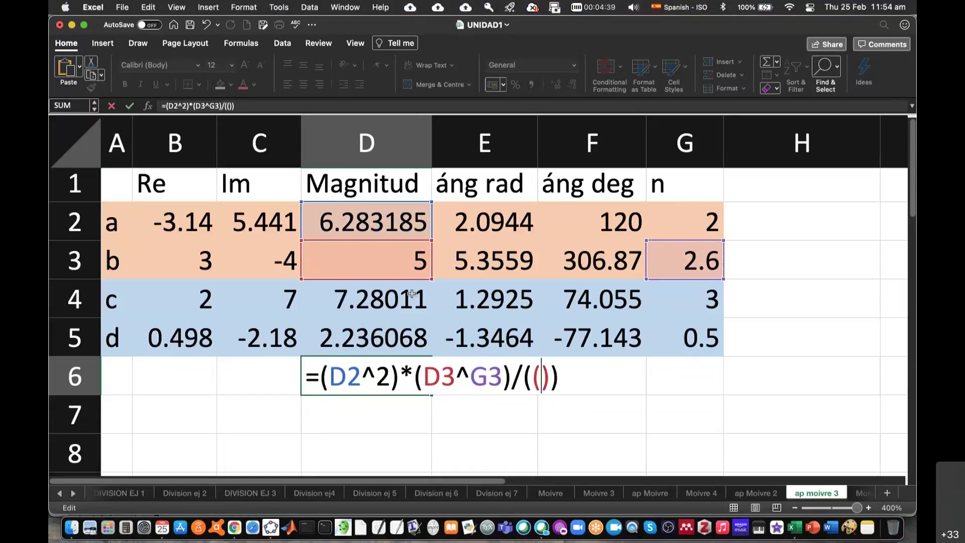
{"action": "left_click", "coordinate": [385, 300]}
{"action": "type", "text": "^"}
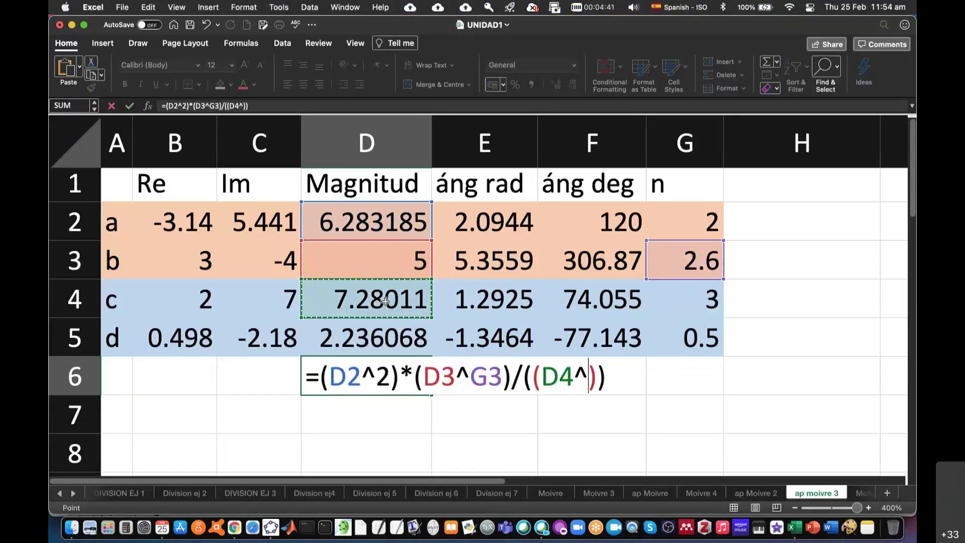
{"action": "left_click", "coordinate": [680, 293]}
{"action": "key", "text": "Left"}
{"action": "type", "text": "F"}
{"action": "key", "text": "BackSpace"}
Step: Multiply D5^G5 into the denominator and commit D6, giving 4.492886
{"action": "left_click", "coordinate": [631, 380]}
{"action": "type", "text": "*"}
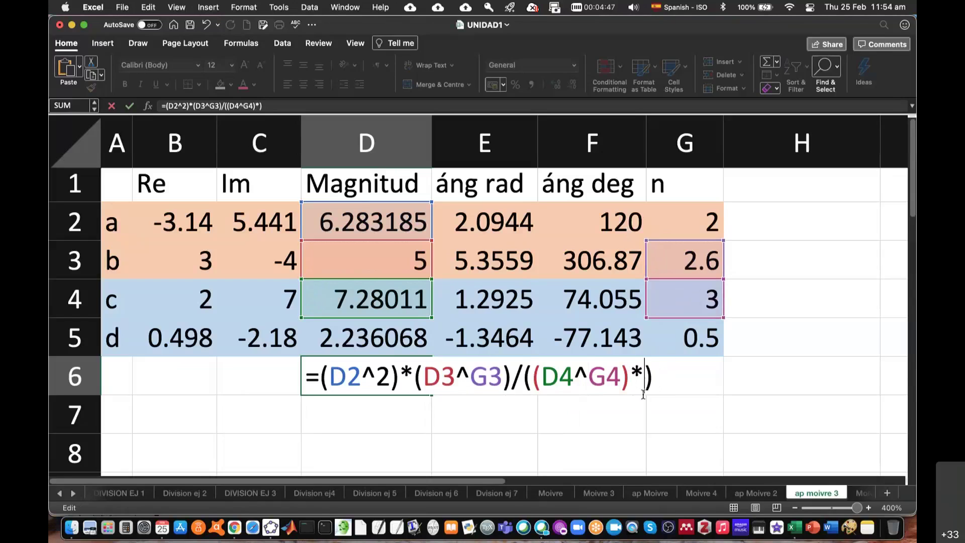
{"action": "type", "text": "()"}
{"action": "key", "text": "Left"}
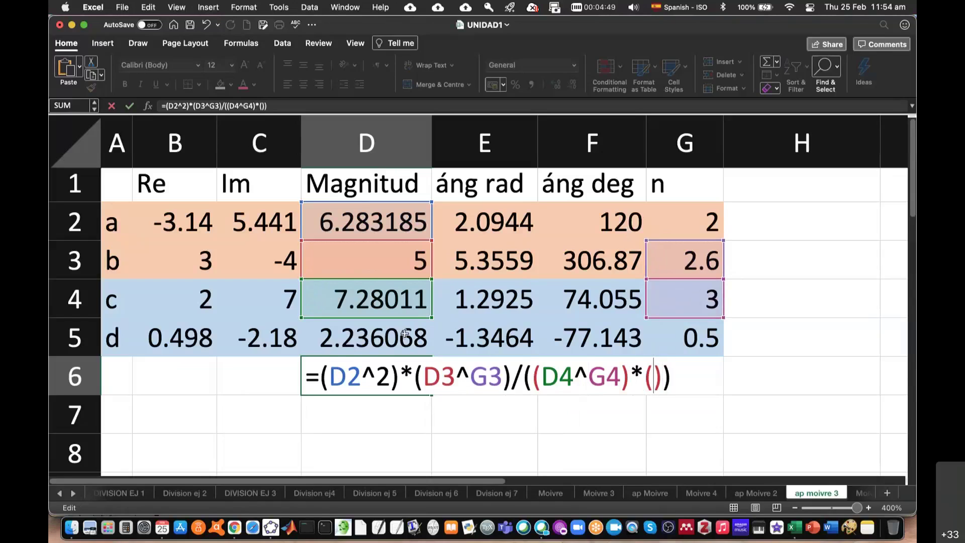
{"action": "left_click", "coordinate": [401, 334]}
{"action": "type", "text": "^"}
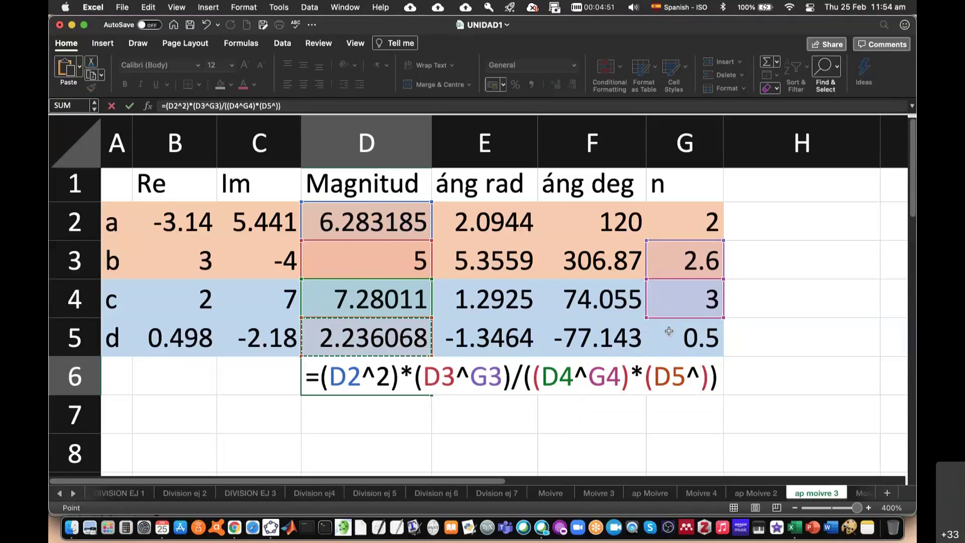
{"action": "left_click", "coordinate": [681, 328]}
{"action": "key", "text": "Return"}
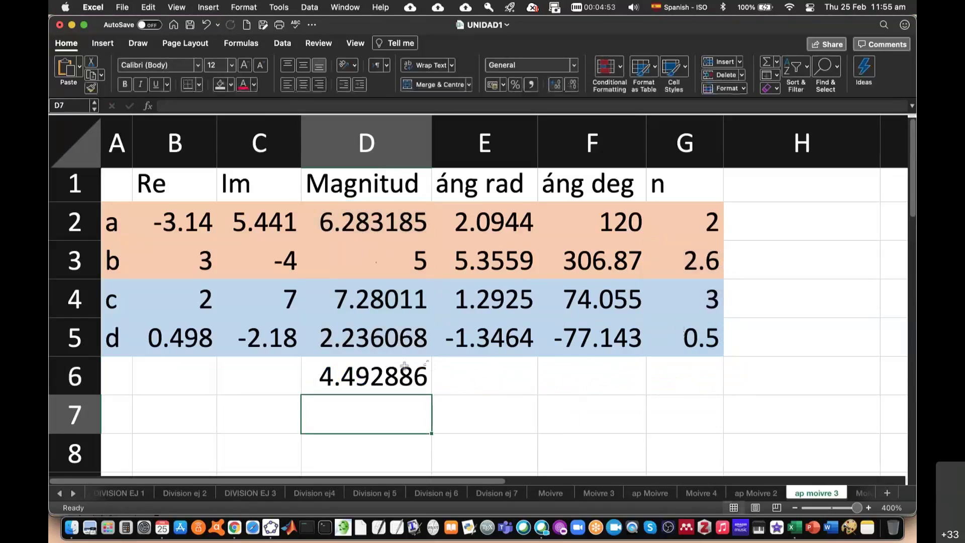
{"action": "left_click", "coordinate": [391, 380]}
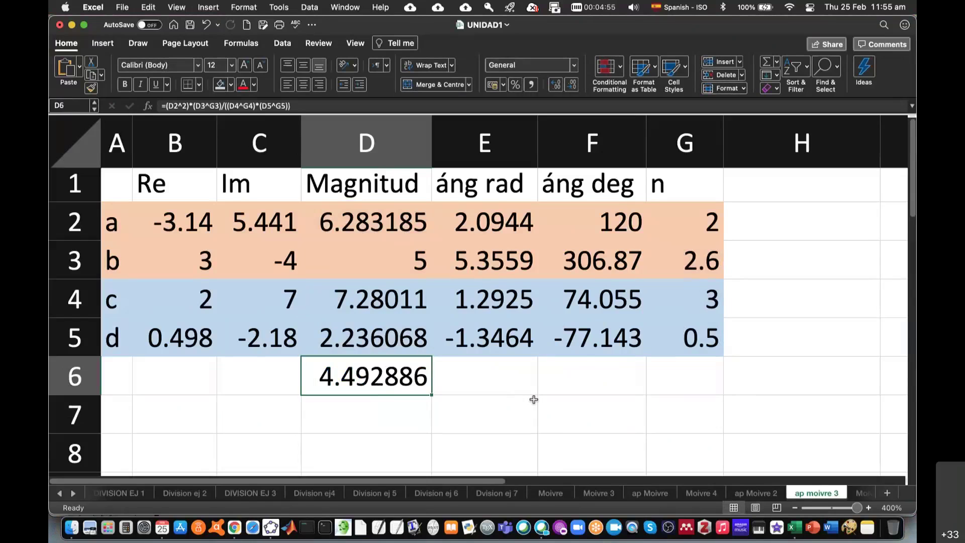
{"action": "key", "text": "super+Tab"}
{"action": "scroll", "coordinate": [536, 407], "scroll_direction": "down", "scroll_amount": 5}
{"action": "scroll", "coordinate": [537, 416], "scroll_direction": "down", "scroll_amount": 5}
{"action": "scroll", "coordinate": [537, 416], "scroll_direction": "down", "scroll_amount": 10}
{"action": "scroll", "coordinate": [537, 416], "scroll_direction": "down", "scroll_amount": 4}
{"action": "scroll", "coordinate": [537, 416], "scroll_direction": "up", "scroll_amount": 4}
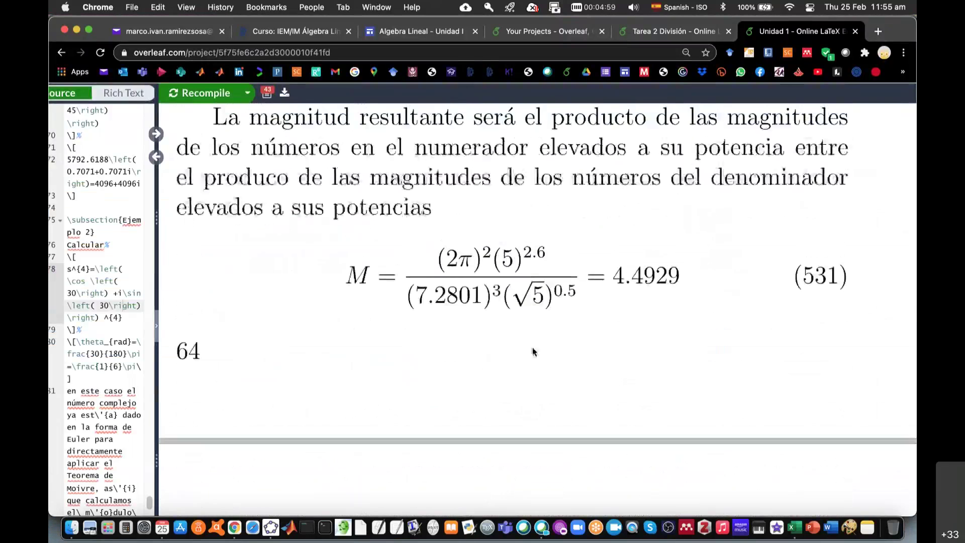
{"action": "scroll", "coordinate": [631, 319], "scroll_direction": "down", "scroll_amount": 3}
{"action": "scroll", "coordinate": [632, 319], "scroll_direction": "down", "scroll_amount": 5}
{"action": "scroll", "coordinate": [628, 352], "scroll_direction": "down", "scroll_amount": 2}
{"action": "scroll", "coordinate": [623, 377], "scroll_direction": "down", "scroll_amount": 4}
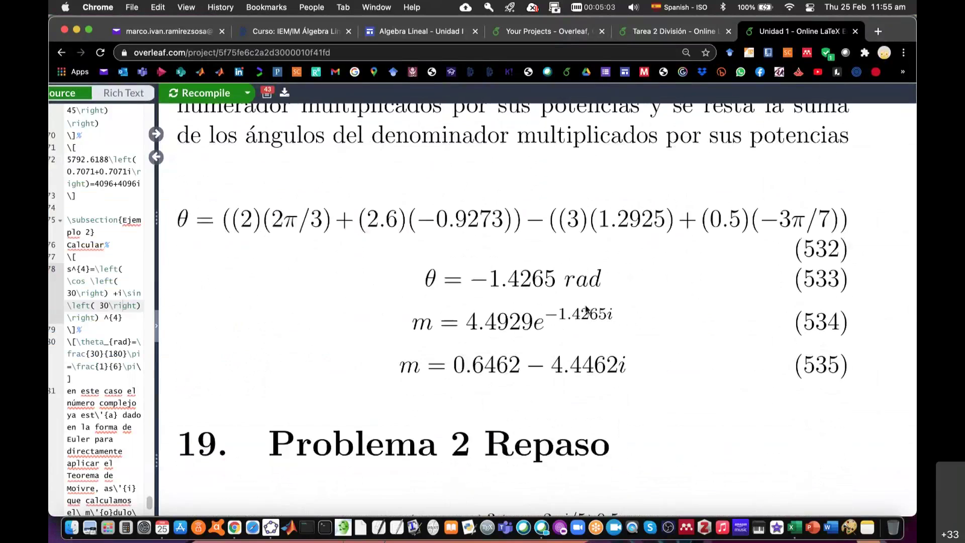
{"action": "key", "text": "super+Tab"}
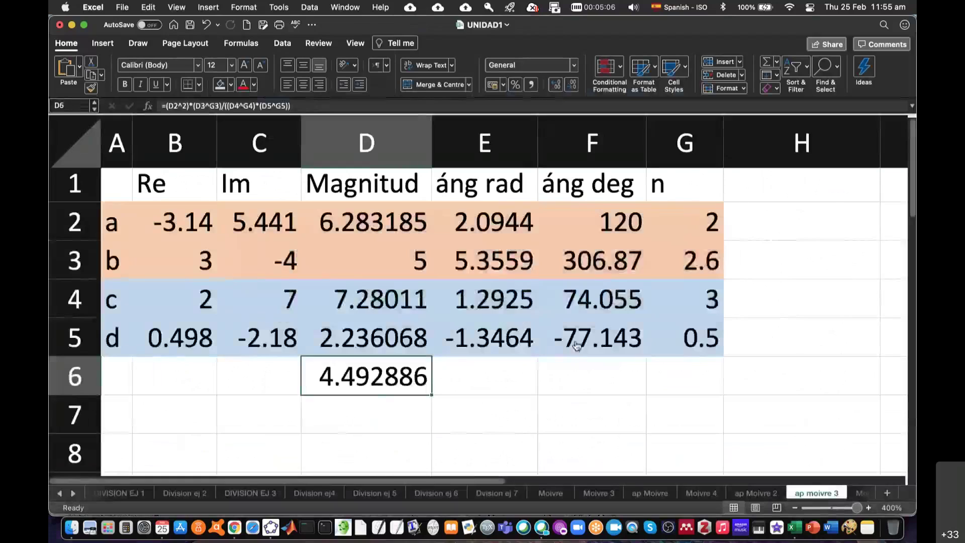
{"action": "left_click", "coordinate": [386, 415]}
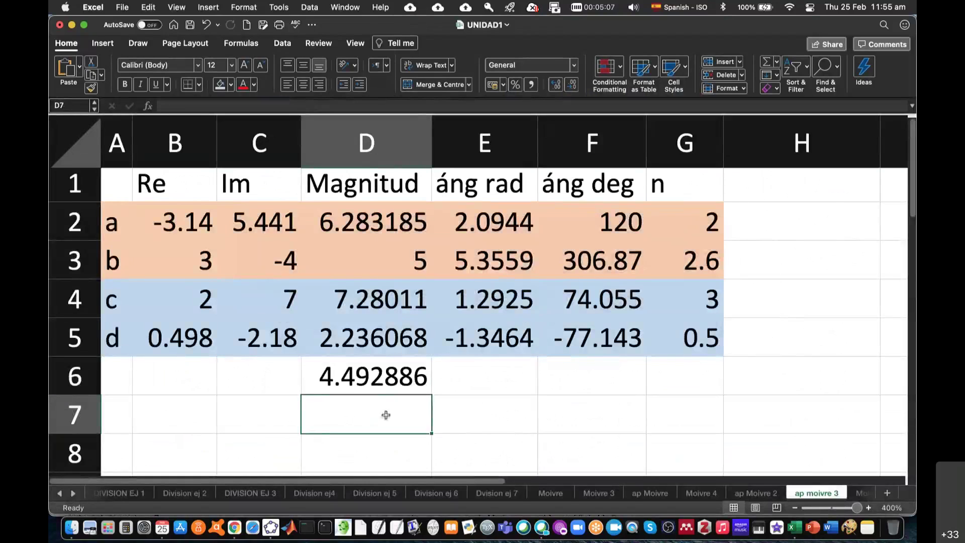
Step: Discard the stray entry accidentally started in D7
{"action": "type", "text": "="}
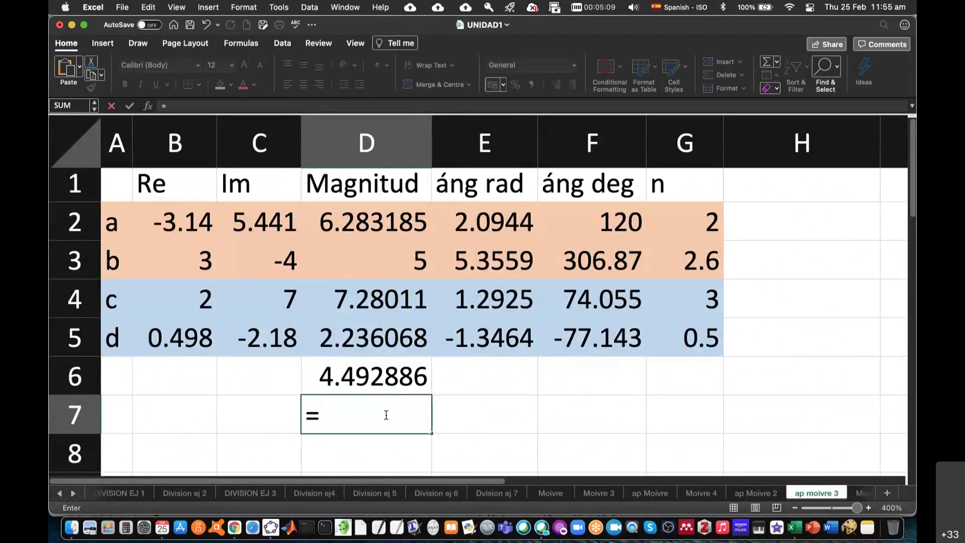
{"action": "left_click", "coordinate": [480, 377]}
{"action": "key", "text": "BackSpace"}
{"action": "key", "text": "BackSpace"}
{"action": "key", "text": "BackSpace"}
{"action": "type", "text": "º"}
{"action": "key", "text": "BackSpace"}
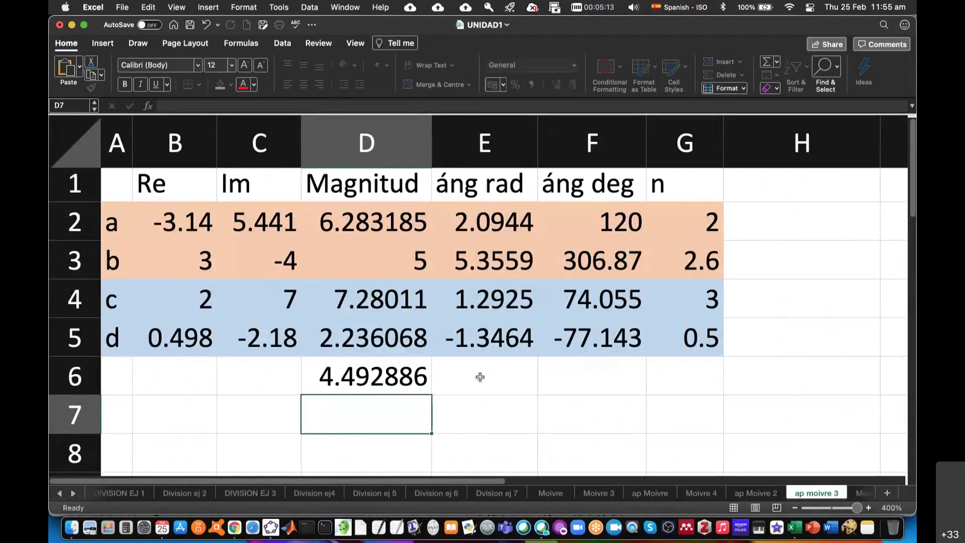
Step: Begin E6's angle formula with =E2*G2+E3*G3-(
{"action": "left_click", "coordinate": [480, 377]}
{"action": "type", "text": "="}
{"action": "left_click", "coordinate": [493, 222]}
{"action": "type", "text": "*"}
{"action": "left_click", "coordinate": [693, 219]}
{"action": "type", "text": "+"}
{"action": "left_click", "coordinate": [495, 258]}
{"action": "type", "text": "*"}
{"action": "left_click", "coordinate": [699, 260]}
{"action": "type", "text": "-("}
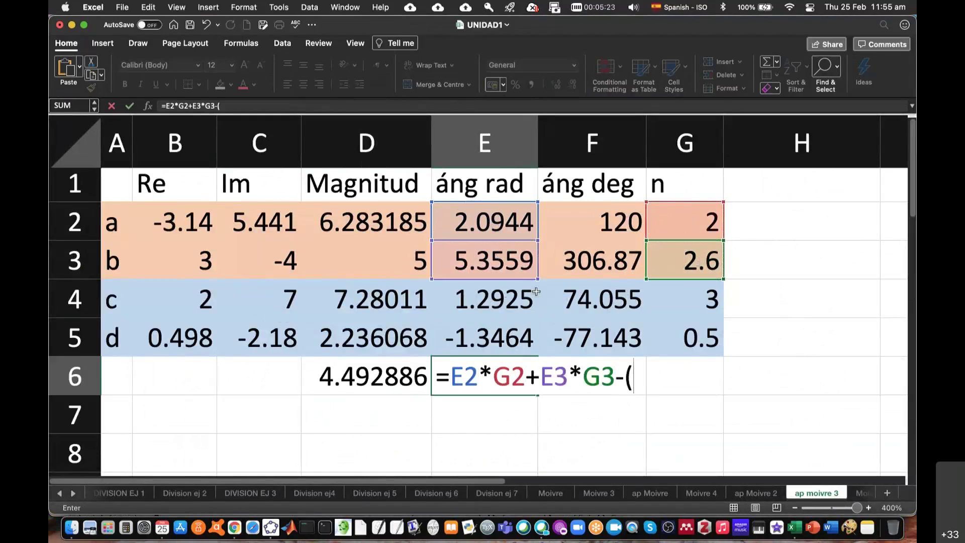
Step: Finish E6 by subtracting (E4*G4+E5*G5), giving 14.91, then select D6:E6
{"action": "left_click", "coordinate": [499, 296]}
{"action": "type", "text": "*"}
{"action": "left_click", "coordinate": [691, 293]}
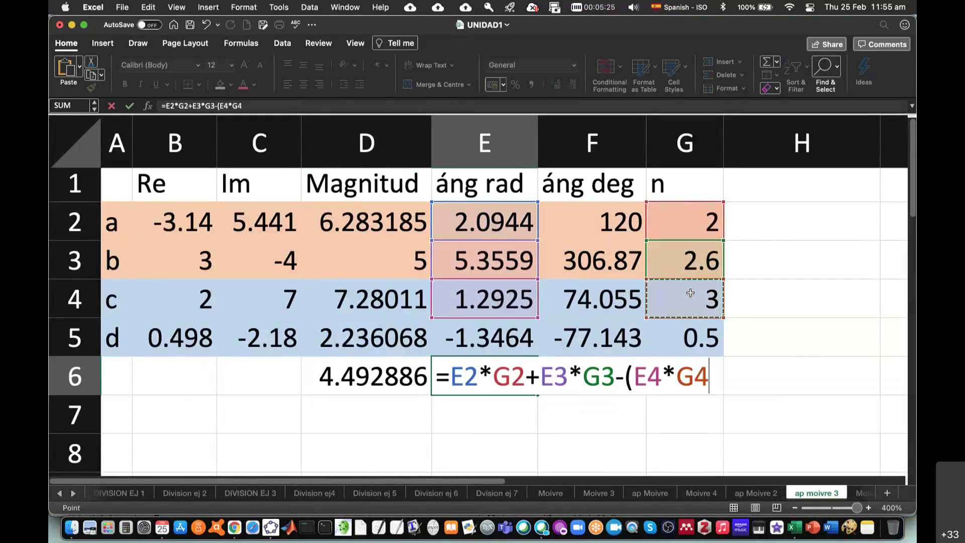
{"action": "type", "text": "+"}
{"action": "left_click", "coordinate": [476, 330]}
{"action": "type", "text": "*"}
{"action": "left_click", "coordinate": [709, 334]}
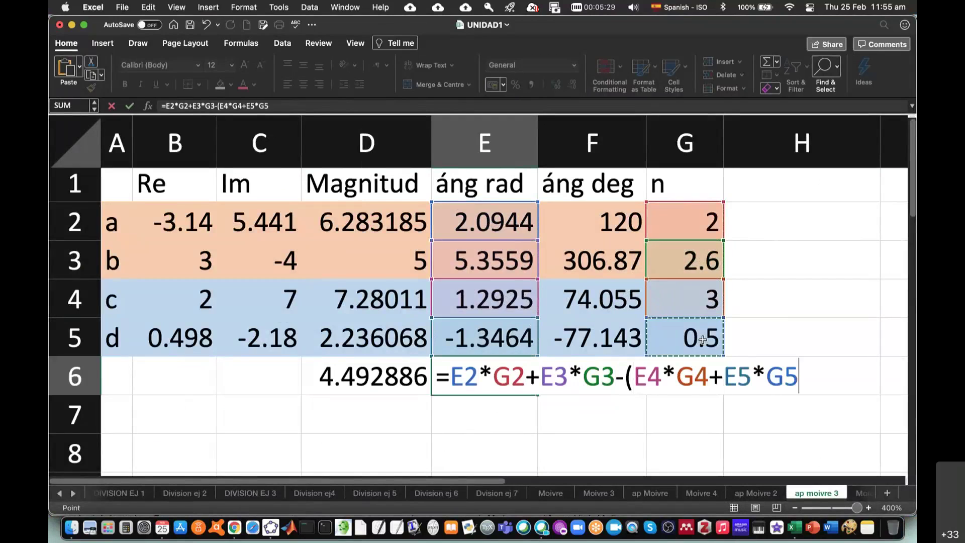
{"action": "key", "text": "Return"}
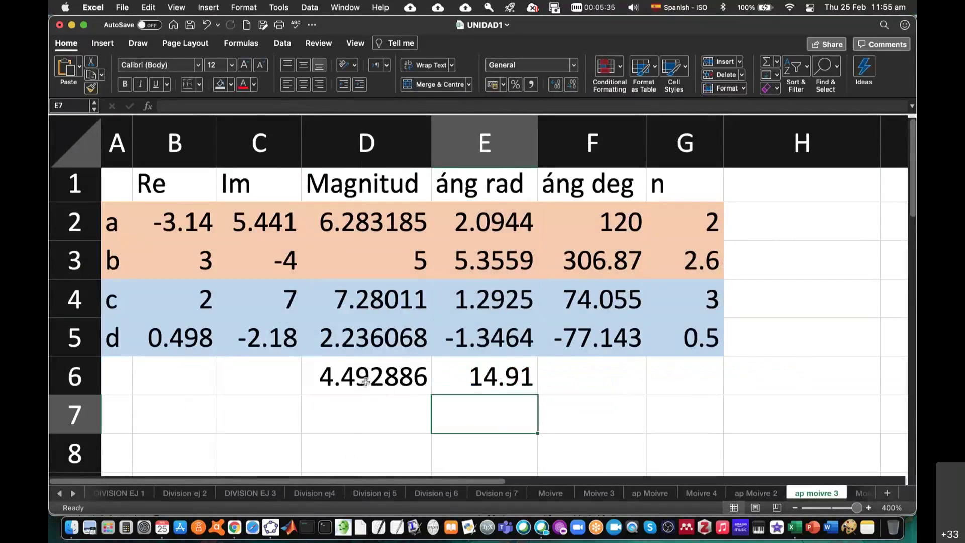
{"action": "left_click_drag", "start_coordinate": [367, 379], "coordinate": [476, 377]}
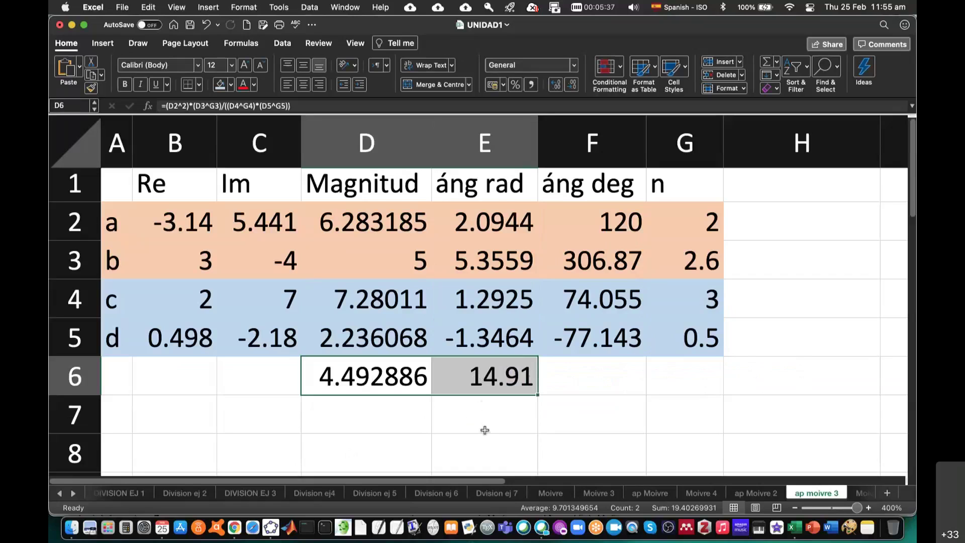
{"action": "key", "text": "super+Tab"}
{"action": "scroll", "coordinate": [560, 327], "scroll_direction": "up", "scroll_amount": 5}
{"action": "scroll", "coordinate": [560, 326], "scroll_direction": "up", "scroll_amount": 1}
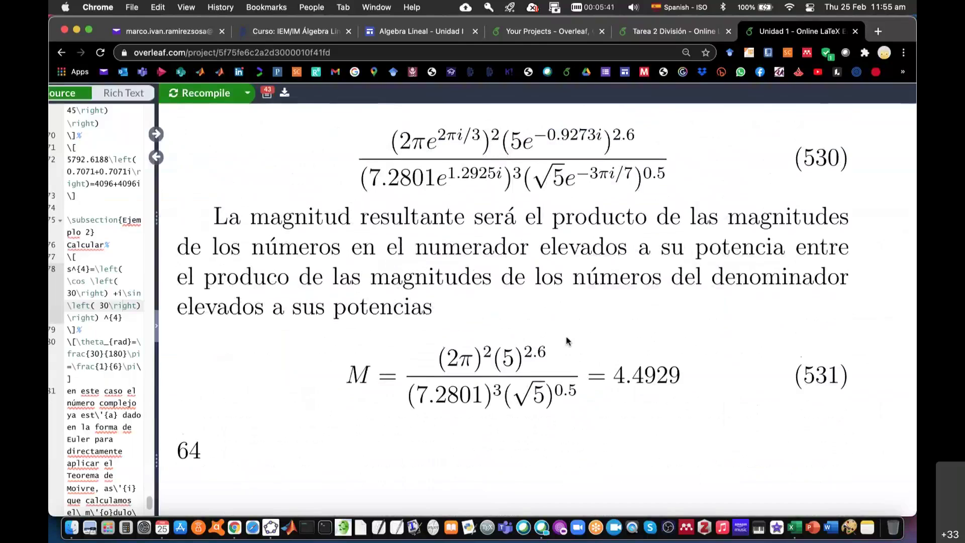
{"action": "key", "text": "super+Tab"}
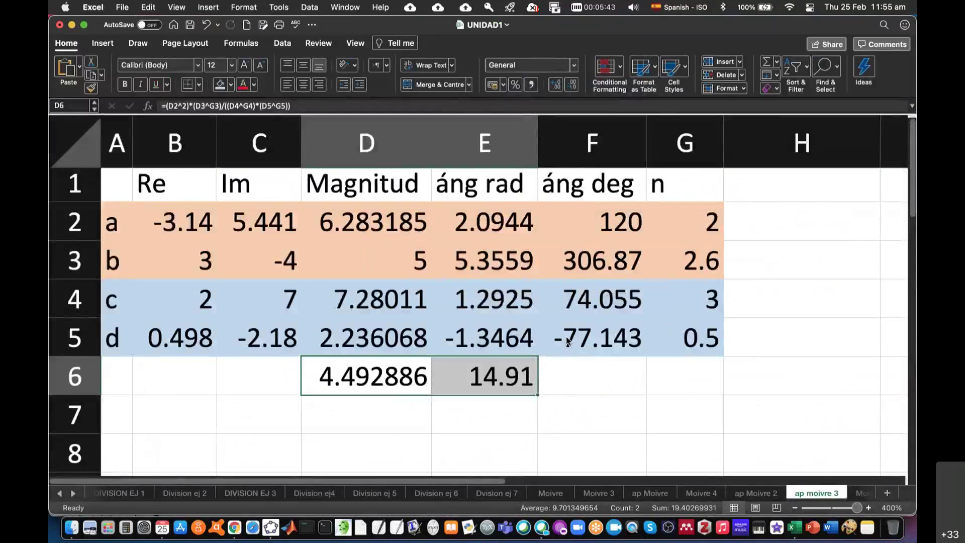